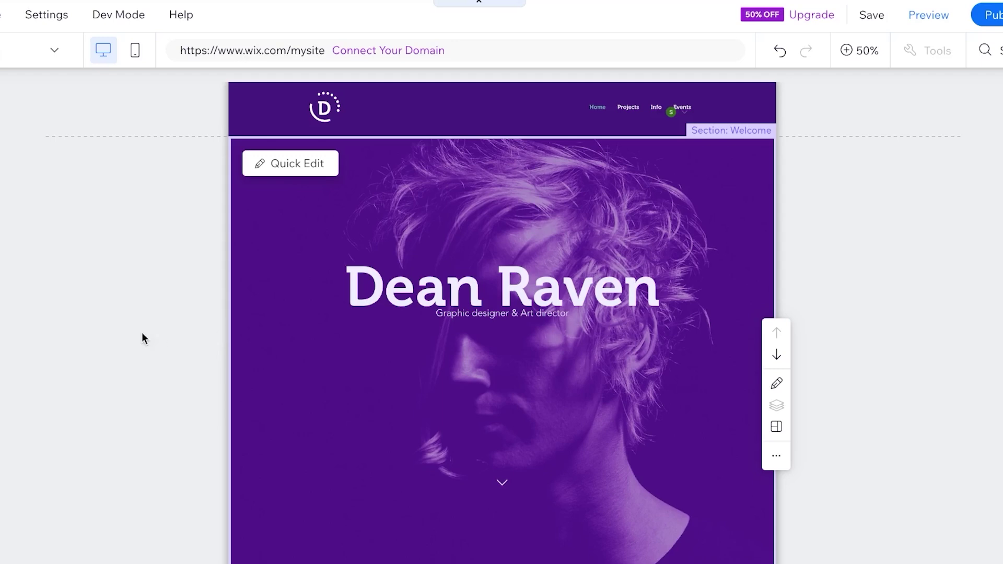
scroll(142, 334, "down", 10)
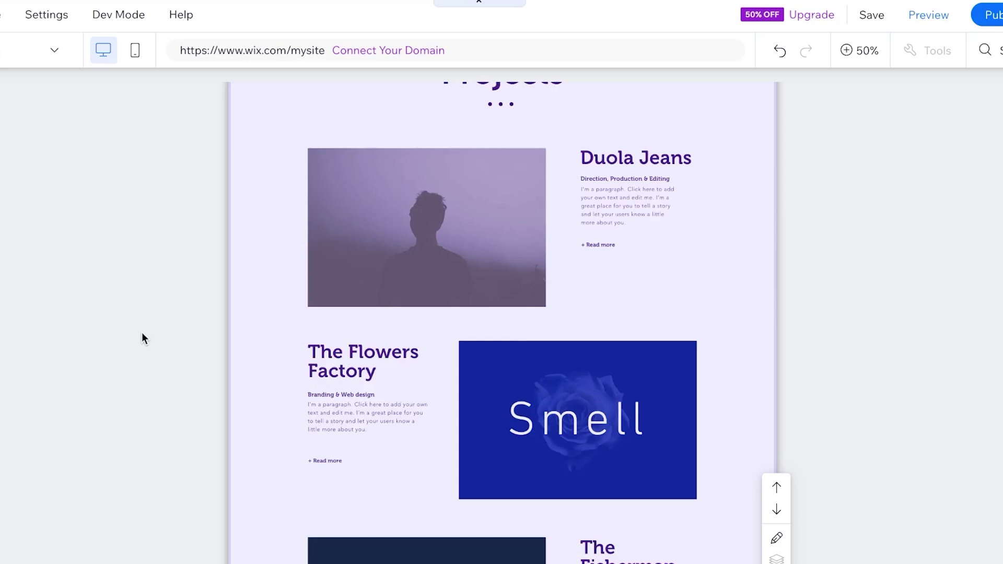
scroll(348, 275, "up", 10)
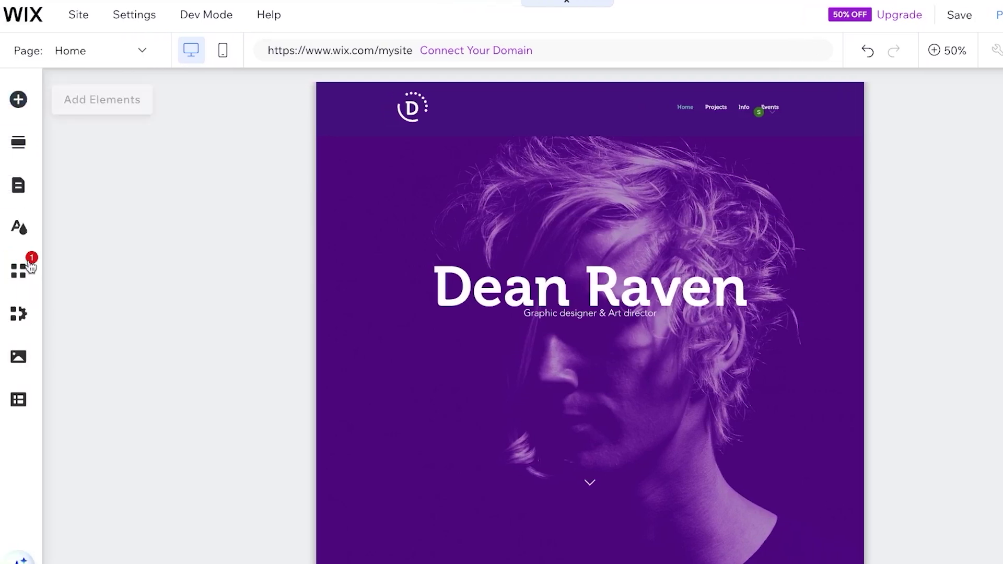
left_click(19, 401)
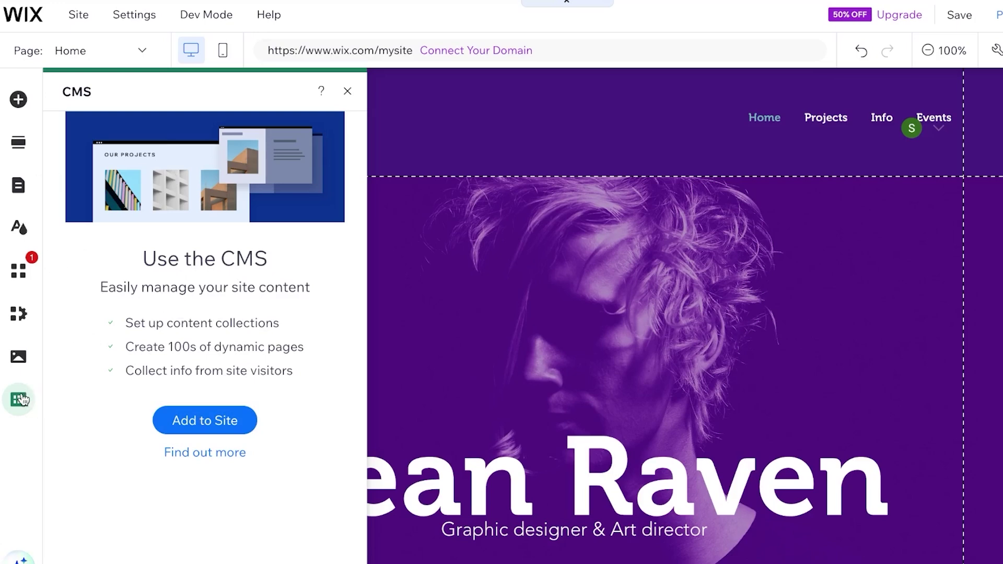
left_click(918, 155)
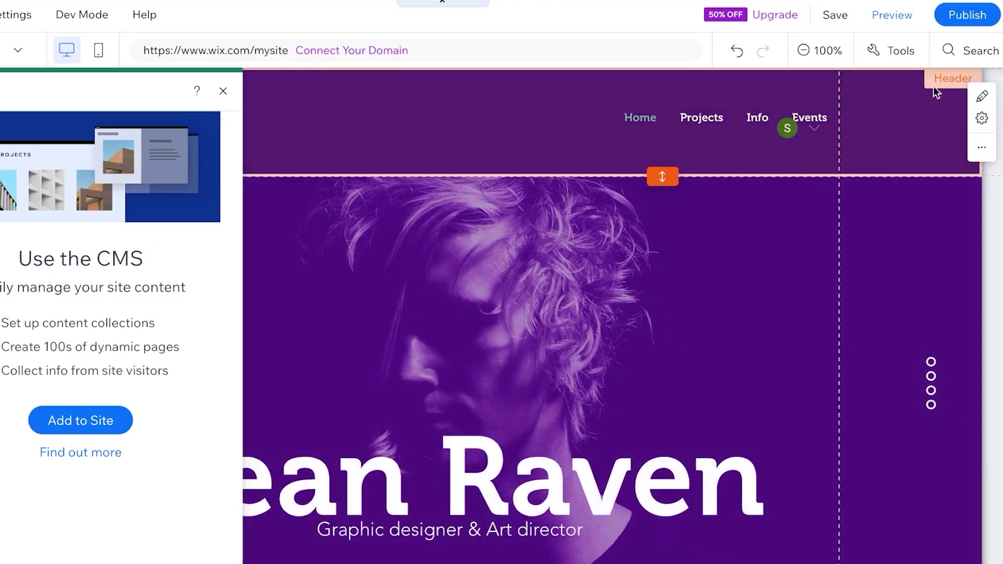
- Search the editor for "content" and look through the results for content management tools and help articles
left_click(973, 50)
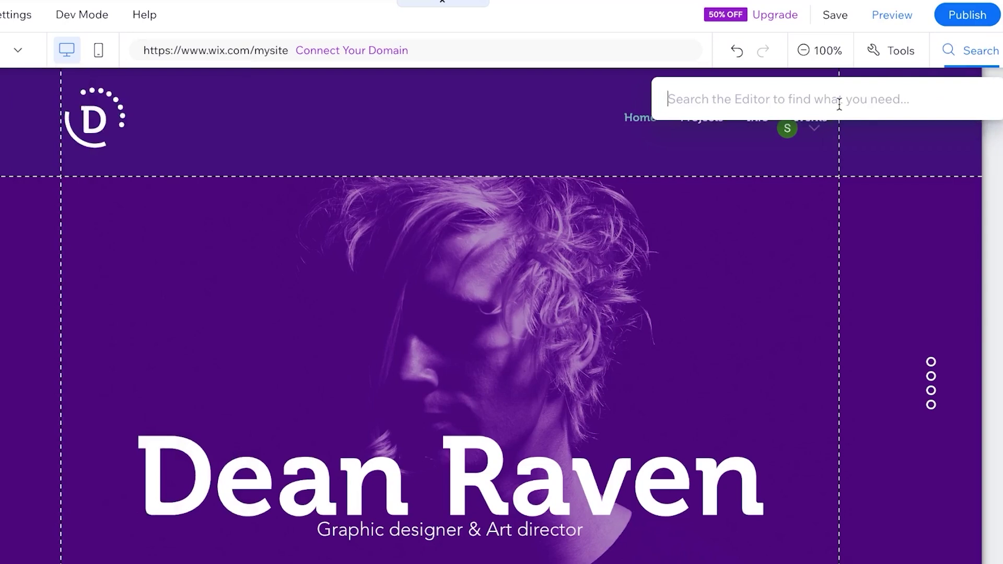
type("content")
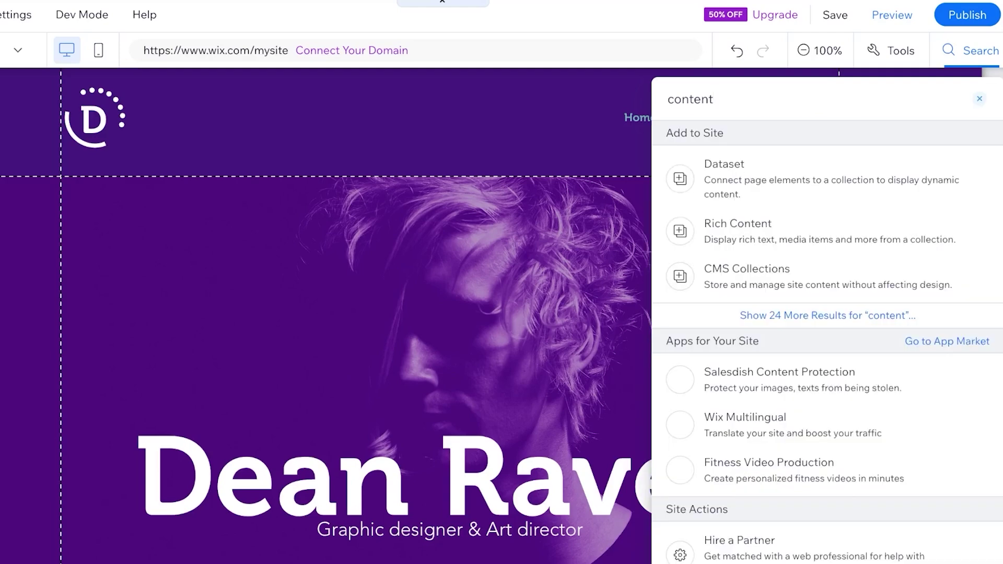
scroll(819, 536, "down", 5)
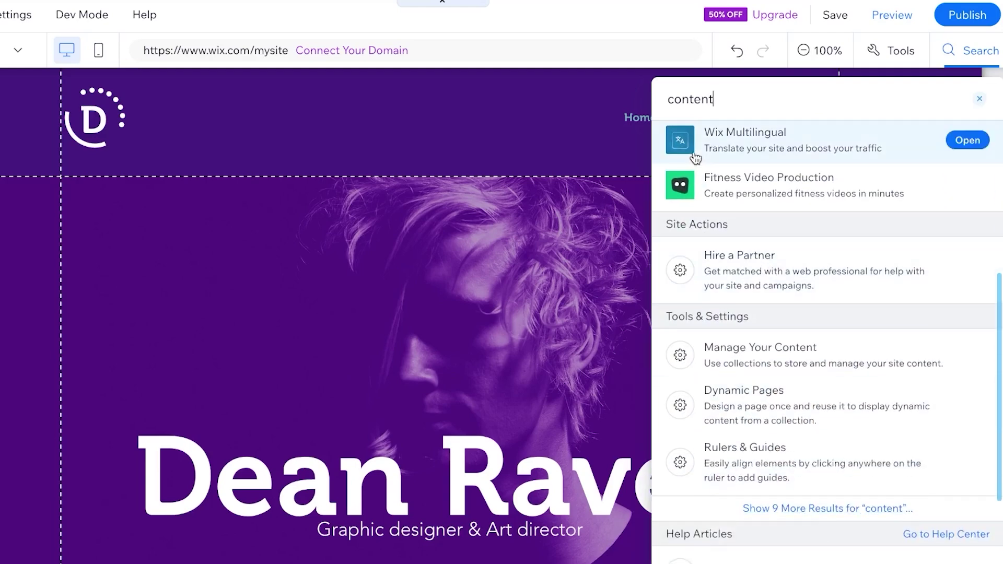
scroll(728, 358, "down", 3)
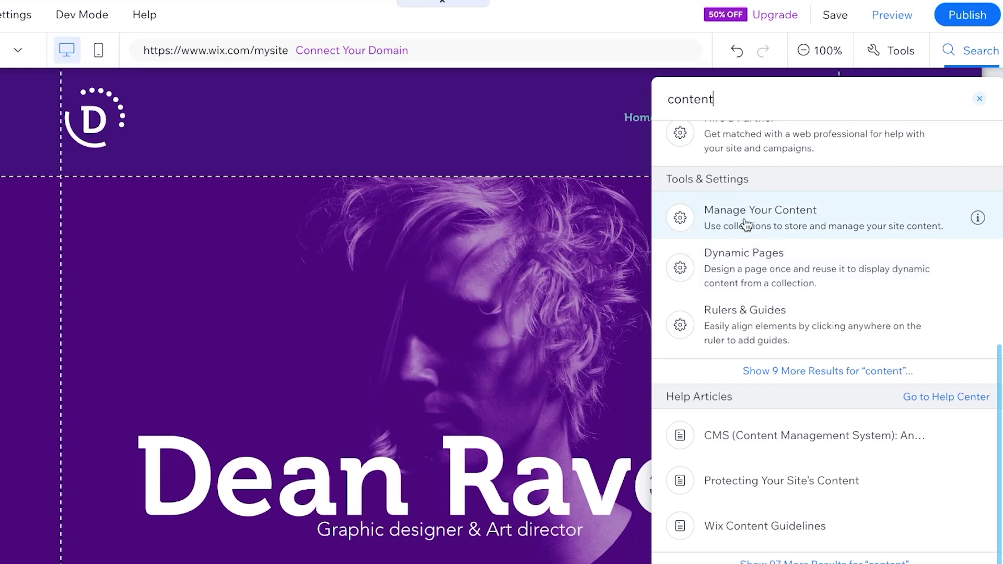
key("Down")
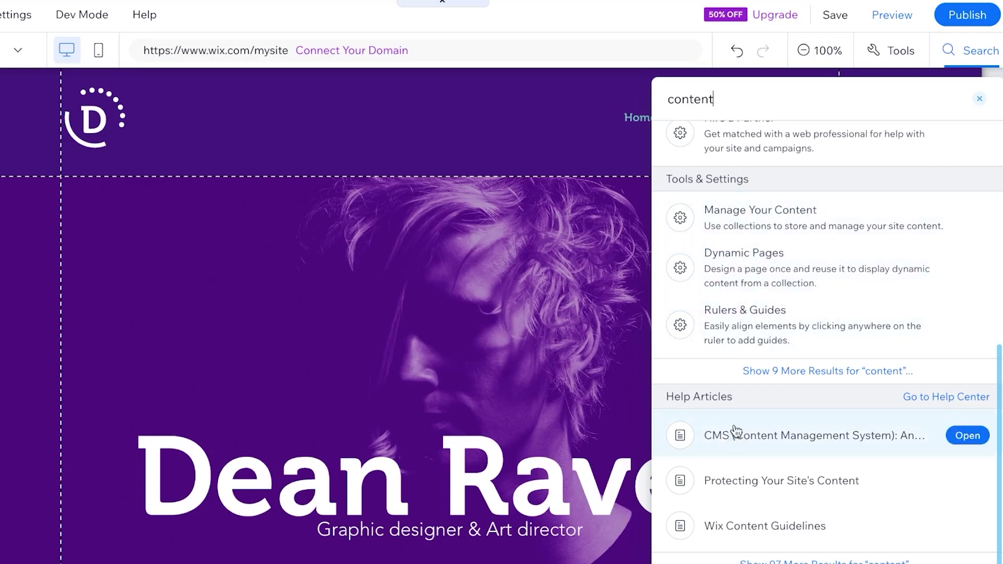
key("Escape")
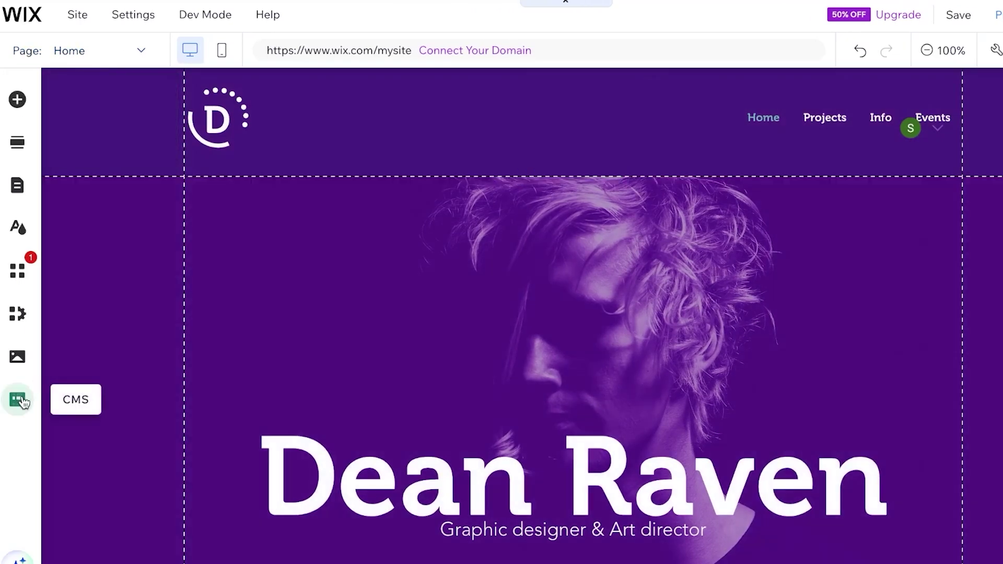
- Add the CMS to the site
left_click(20, 401)
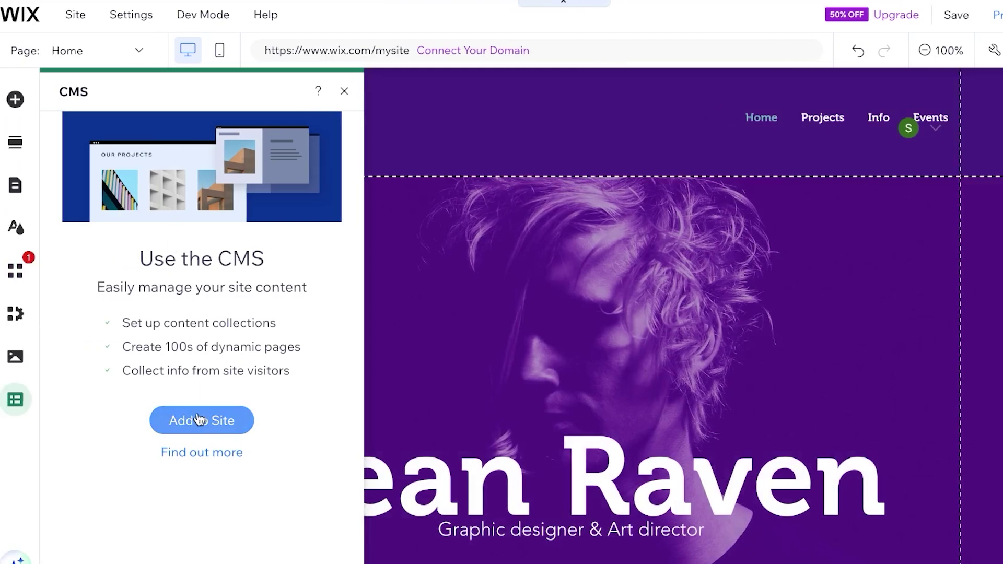
left_click(199, 416)
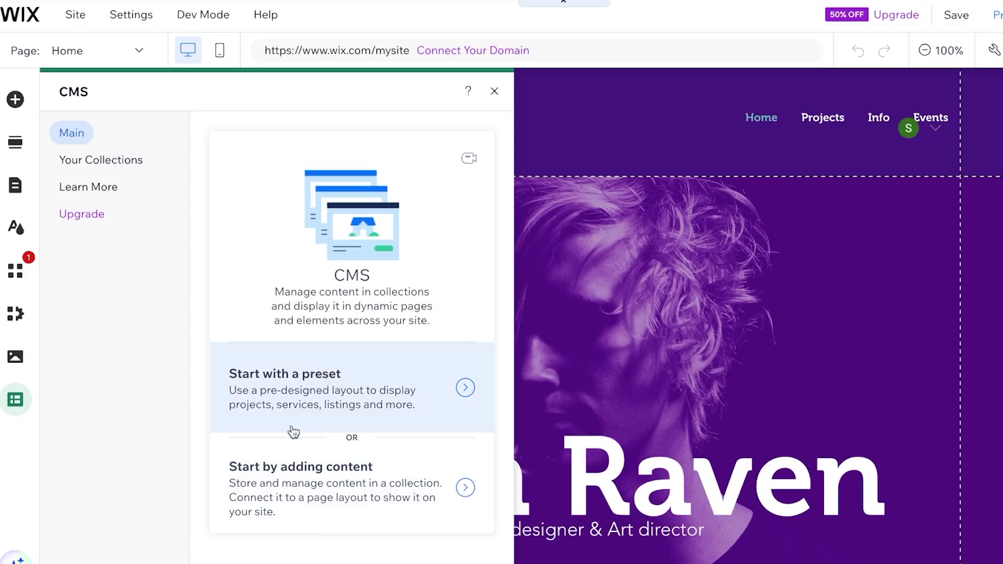
- Examine the pre-designed CMS presets available for the site, then leave the preset gallery
left_click(465, 388)
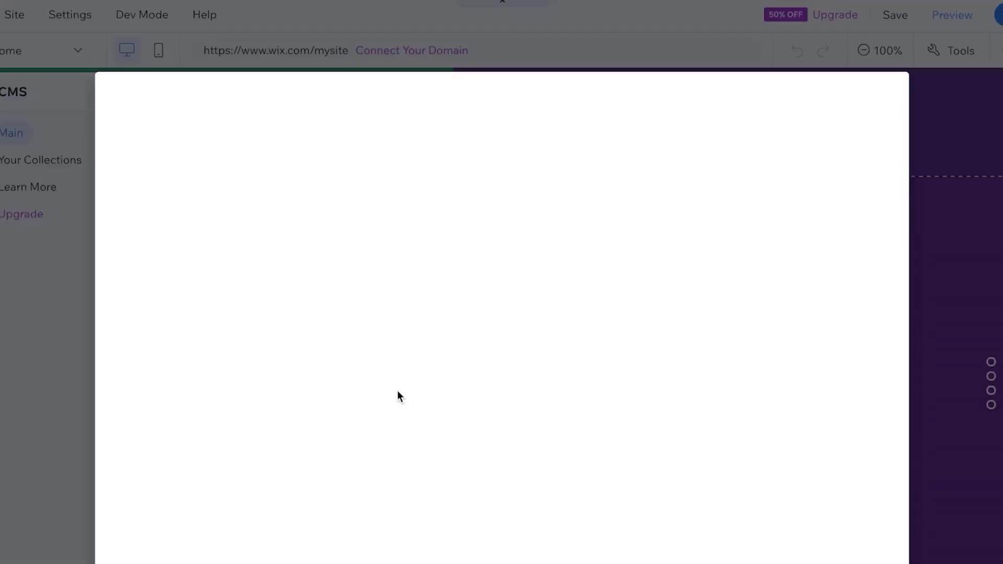
scroll(506, 383, "down", 3)
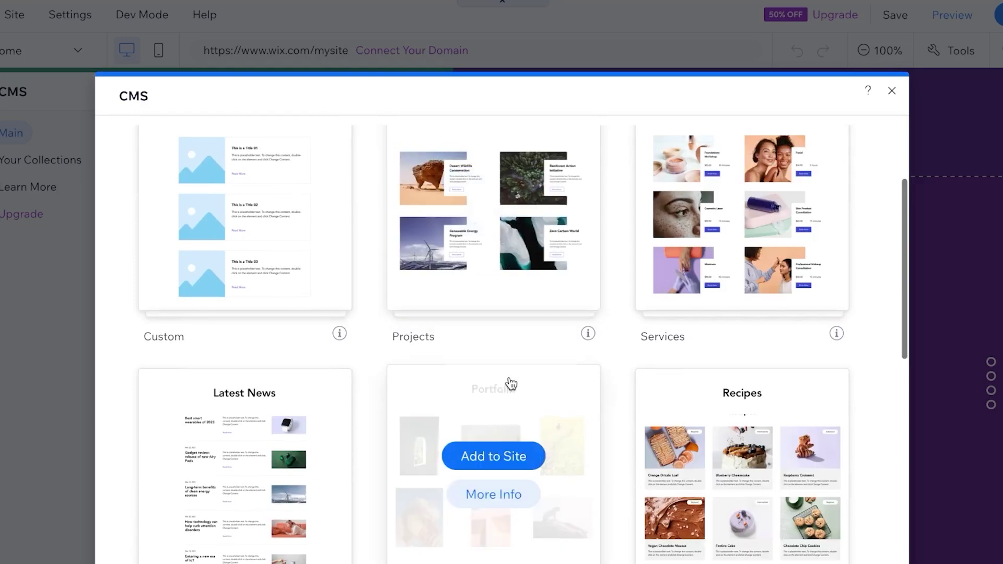
scroll(511, 384, "up", 2)
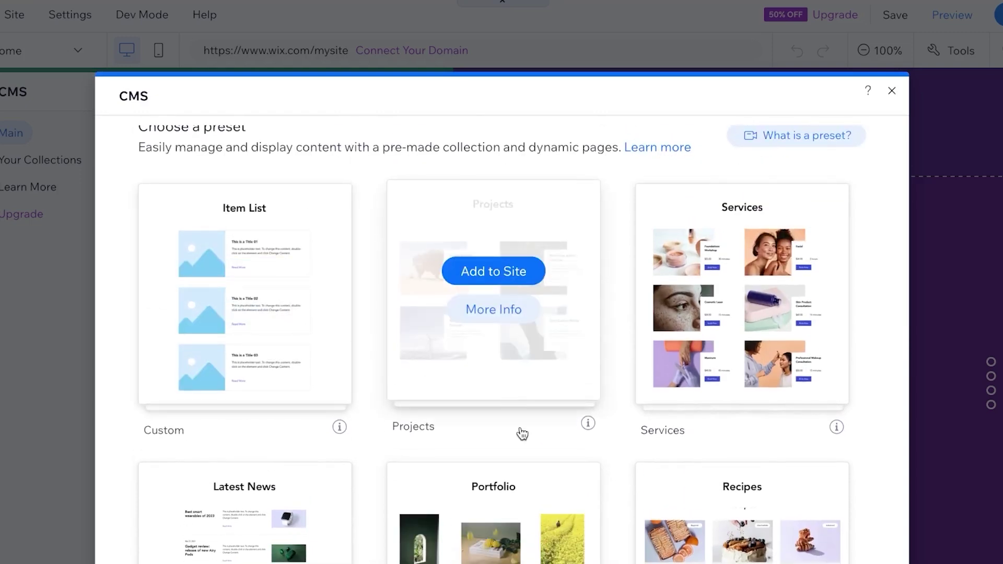
scroll(520, 432, "down", 7)
scroll(520, 432, "down", 7)
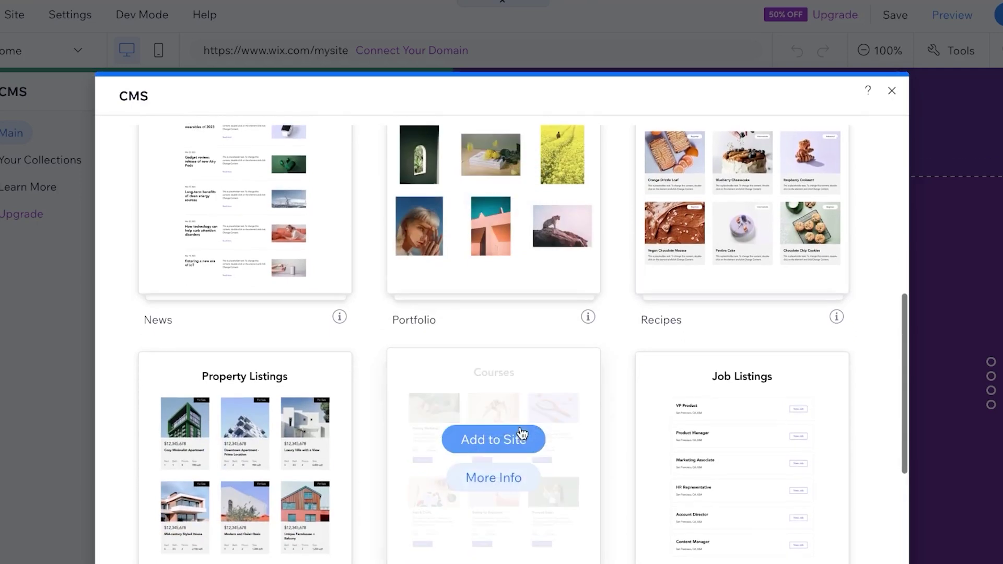
scroll(520, 432, "up", 14)
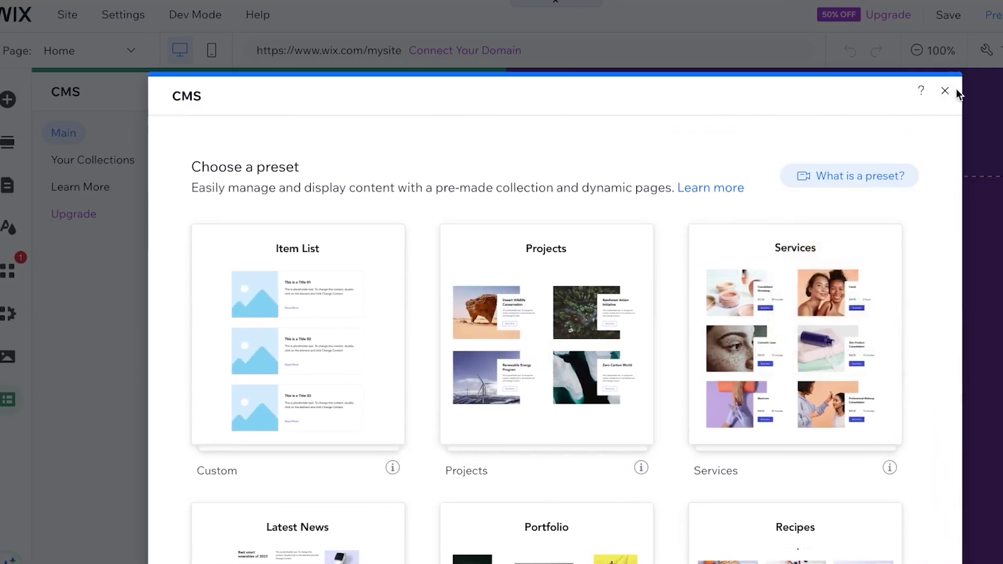
left_click(945, 91)
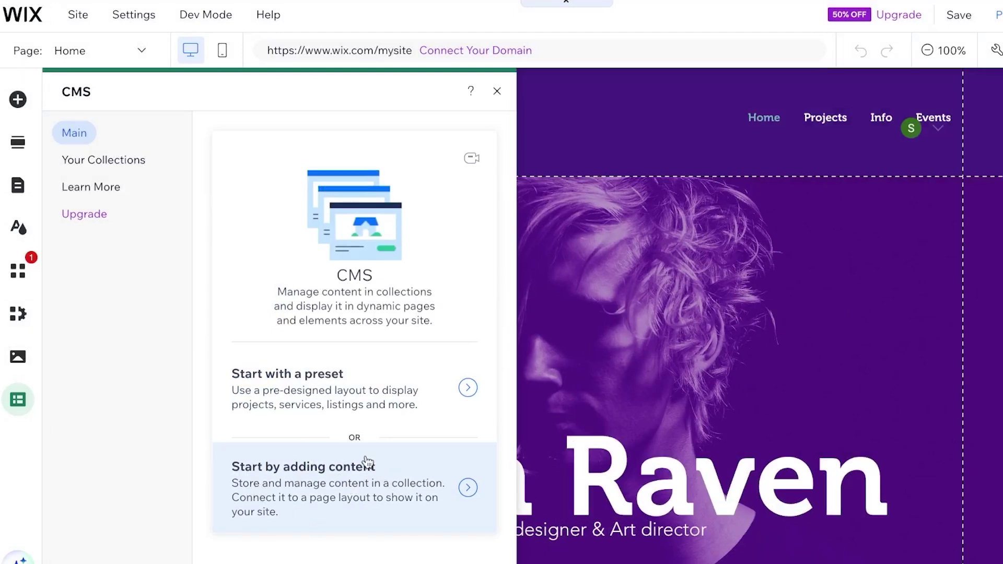
- Start the CMS with a preset and add the Services preset to the site
left_click(411, 397)
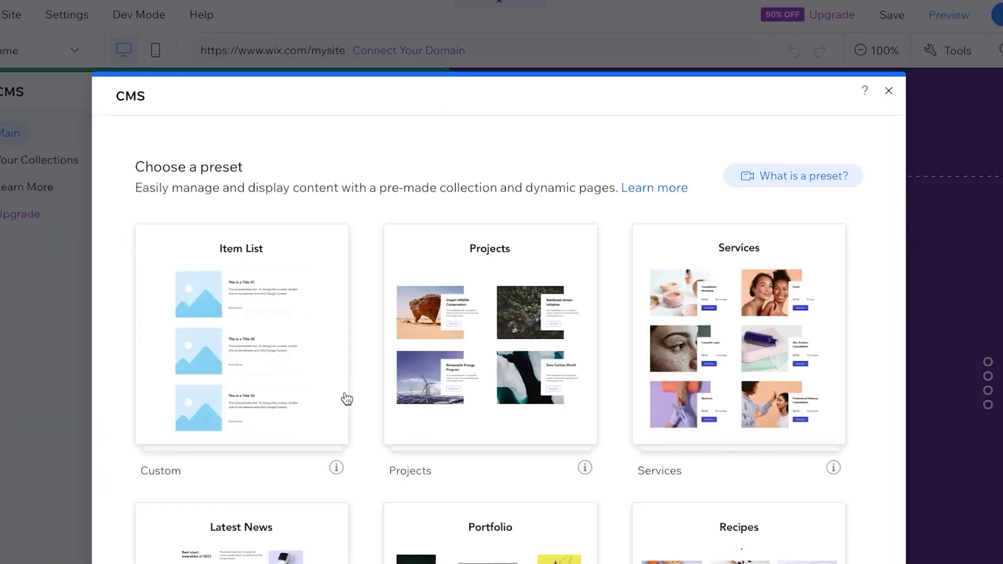
scroll(668, 391, "down", 2)
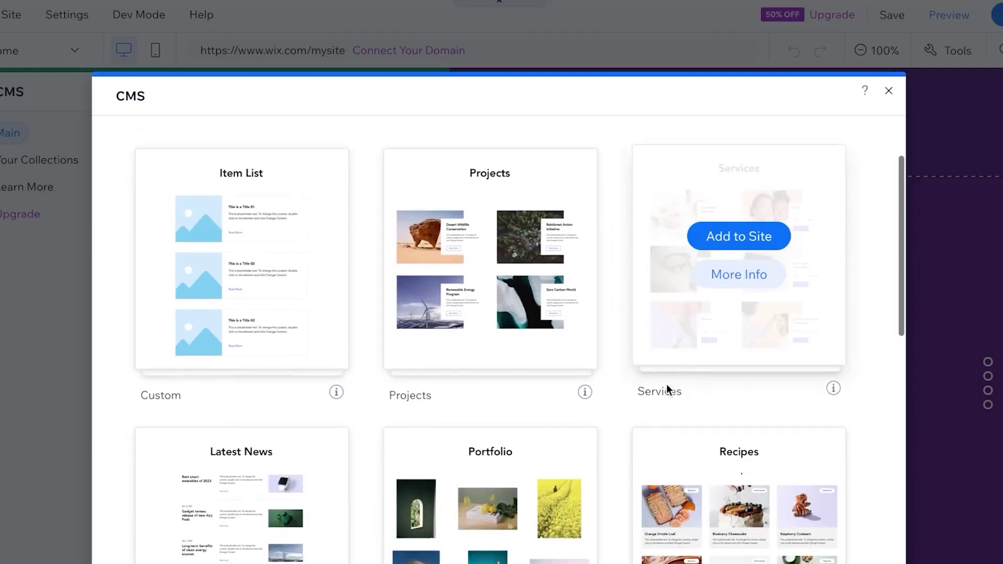
left_click(728, 238)
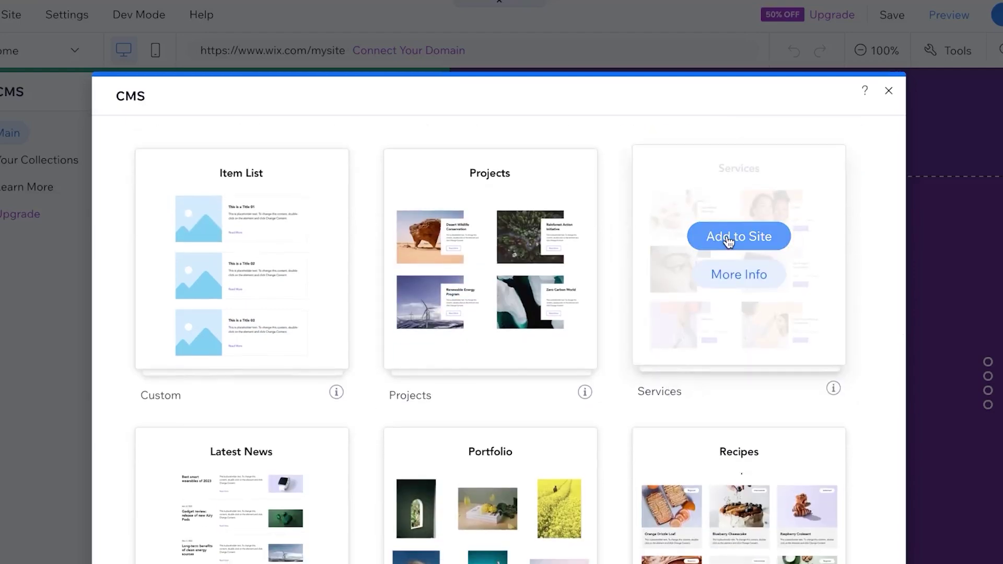
left_click(731, 239)
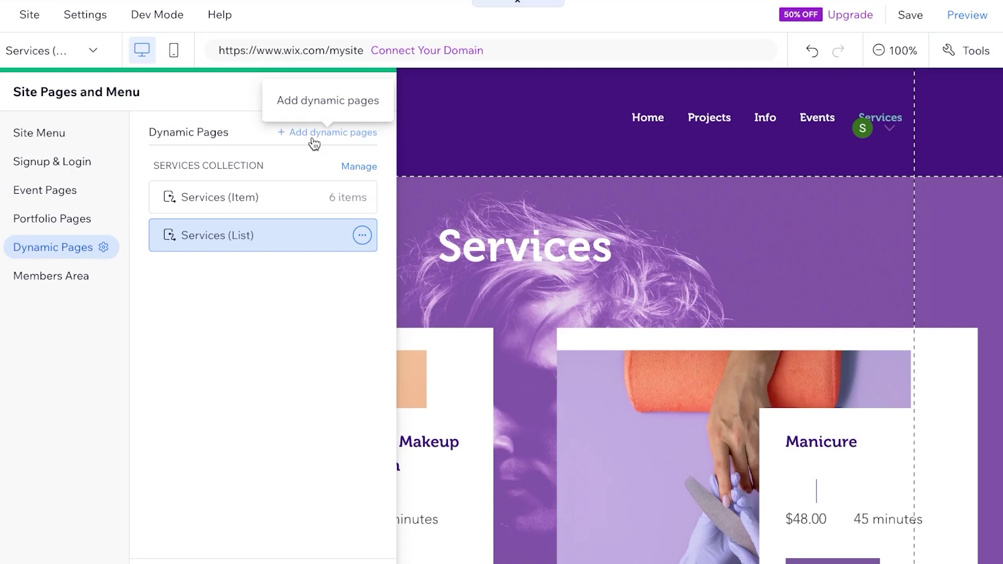
- Open the Services collection for management and start adding a new item
left_click(354, 173)
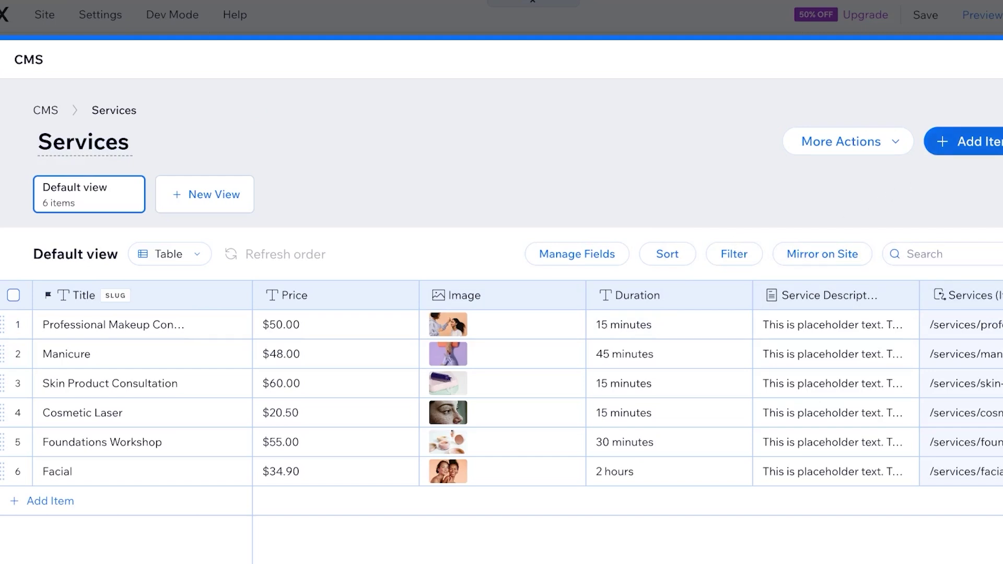
left_click(990, 142)
- Examine the fields of the new item form, from the title down to the Services page links
scroll(658, 332, "down", 6)
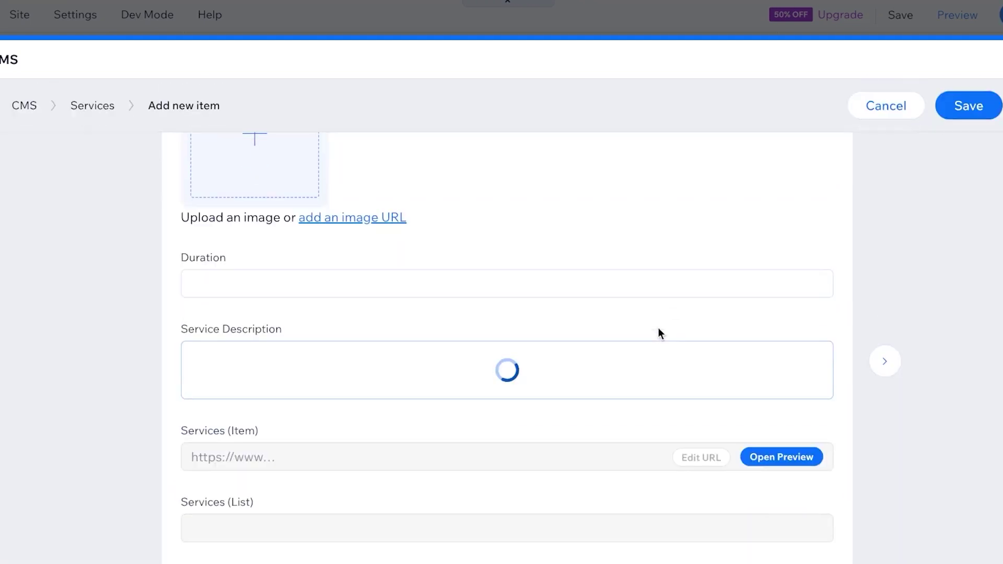
scroll(658, 331, "up", 5)
scroll(659, 333, "up", 2)
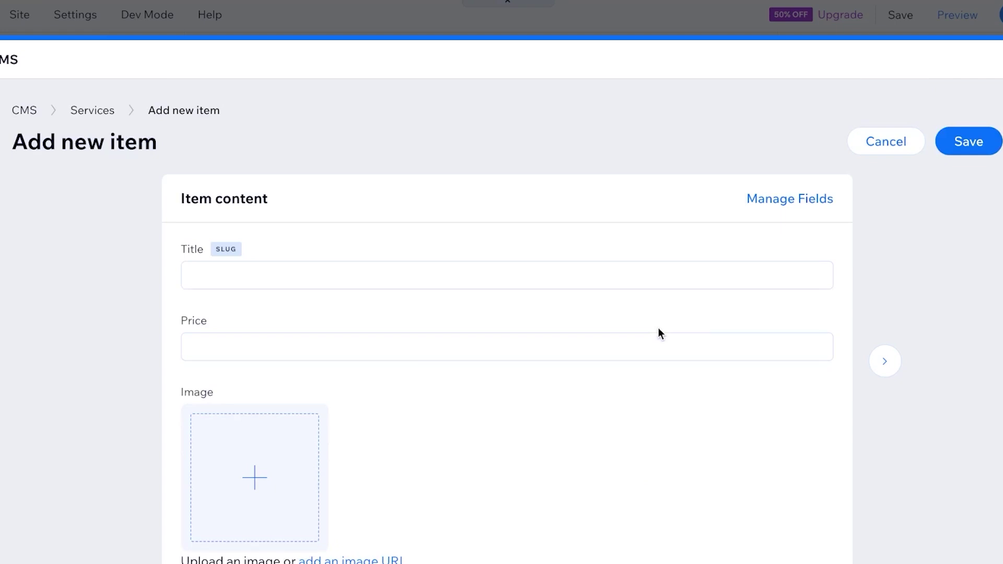
scroll(659, 328, "down", 5)
scroll(562, 276, "up", 4)
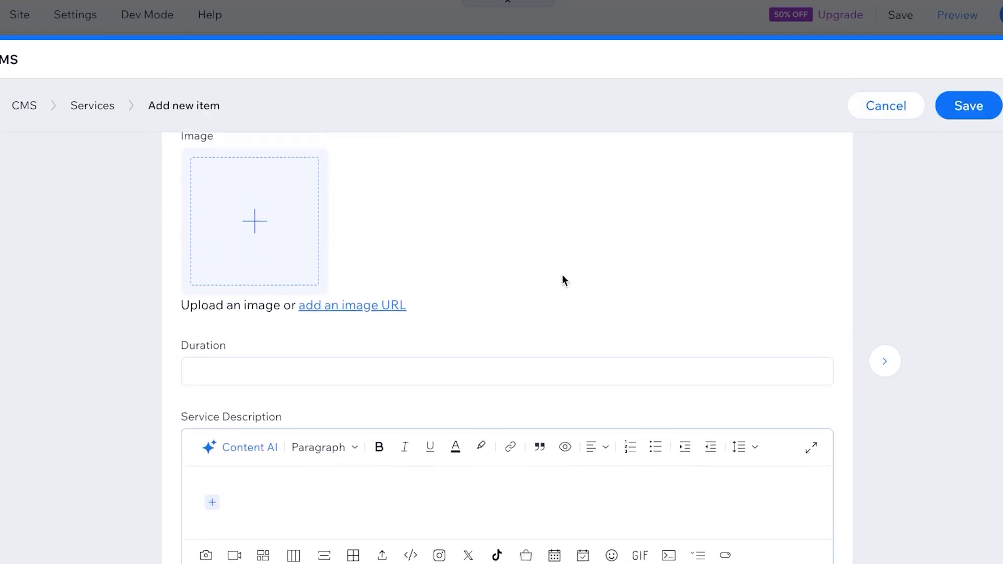
scroll(563, 277, "down", 6)
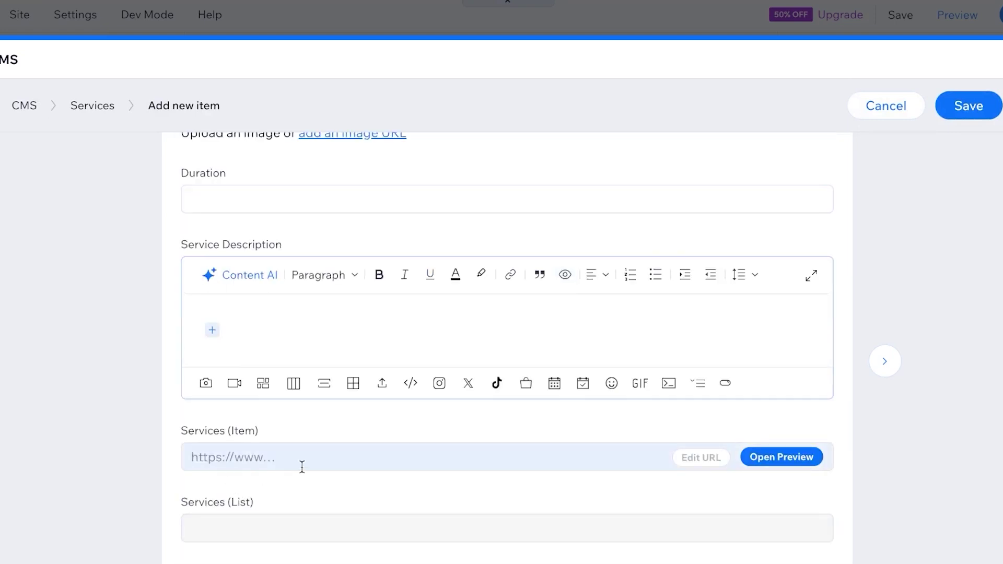
scroll(586, 293, "up", 6)
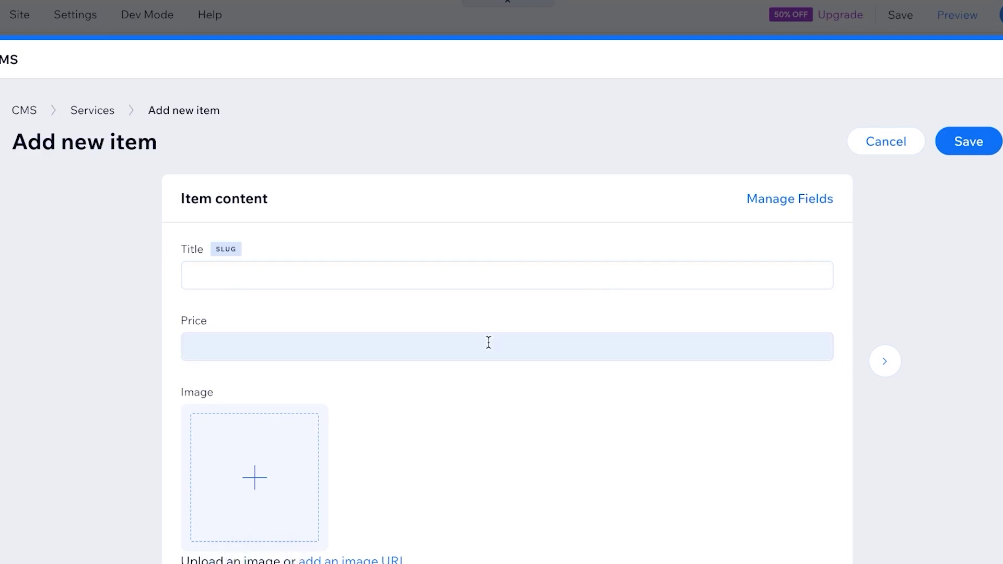
- Give the new Services item the title "test service" and a price of 100
left_click(351, 273)
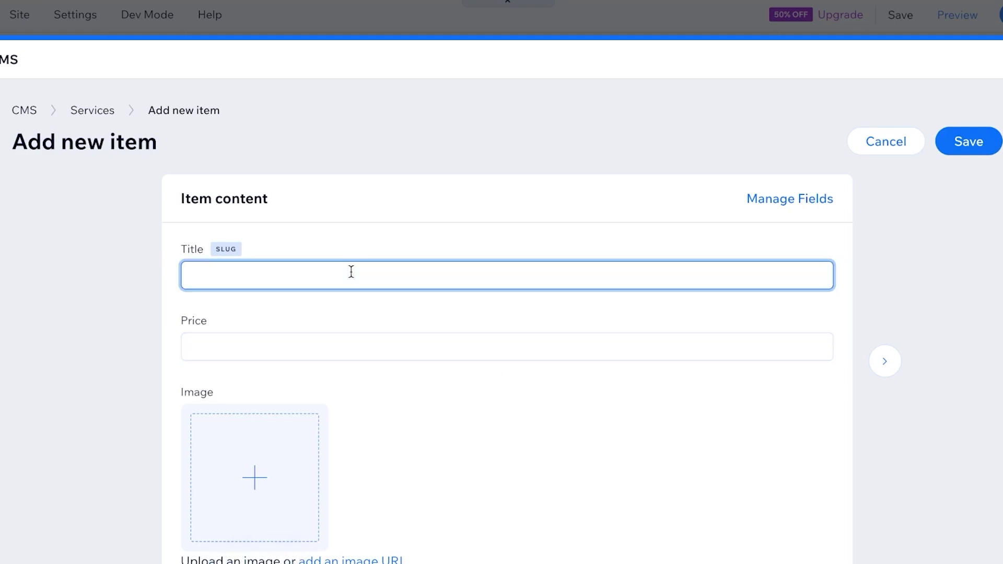
type("test service")
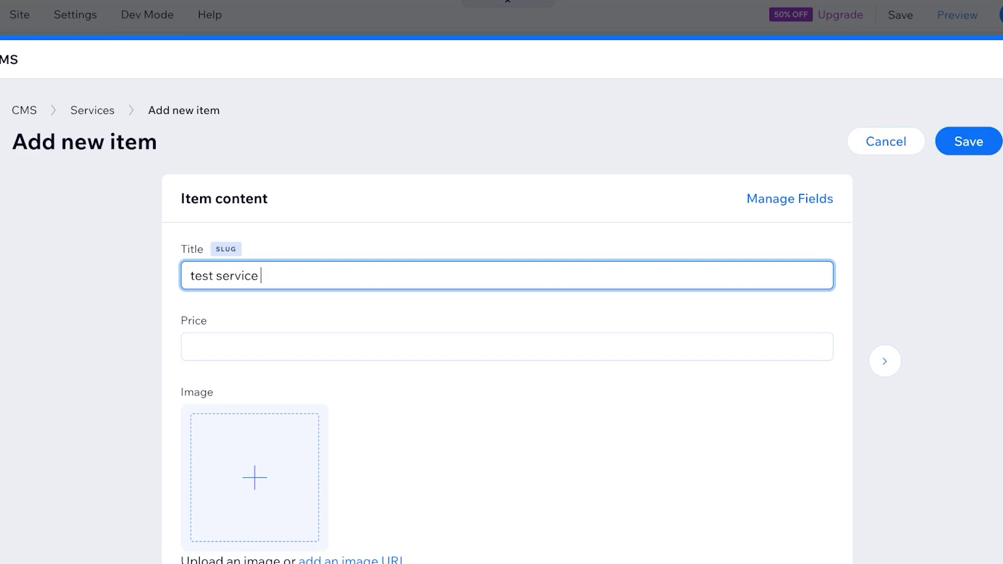
left_click(336, 340)
type("100")
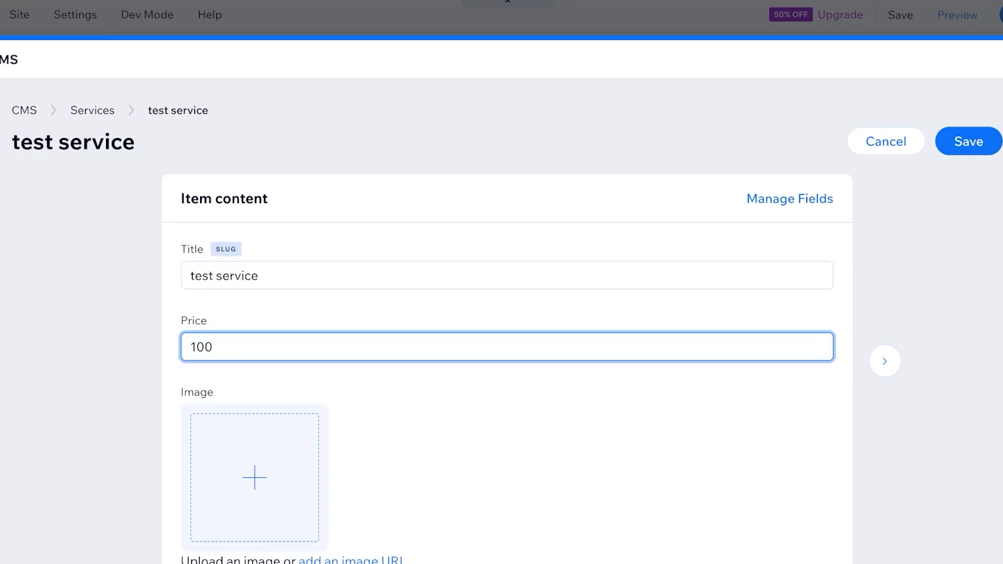
- Add the picture of a woman with cream on her cheek as the item's image
scroll(459, 443, "down", 2)
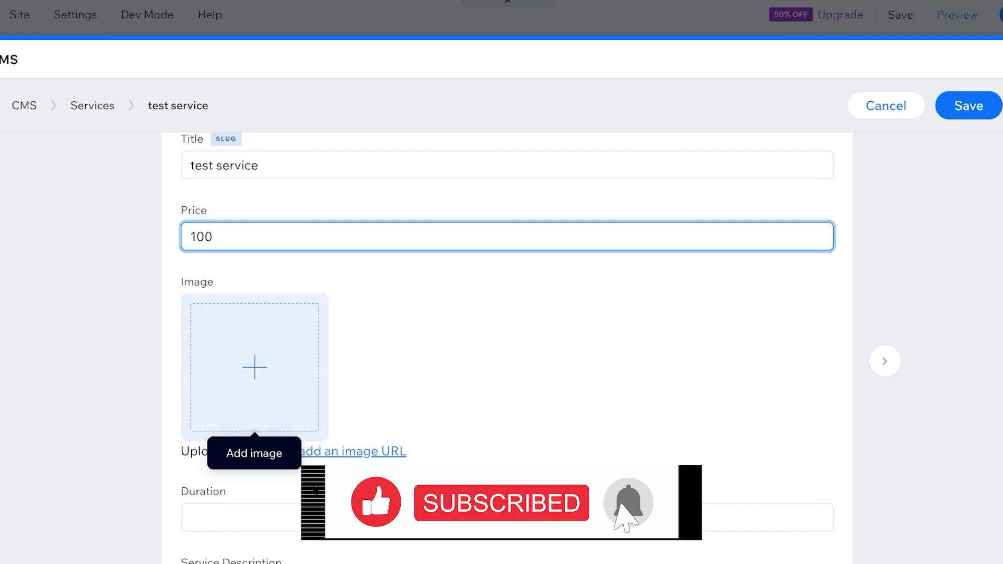
left_click(258, 389)
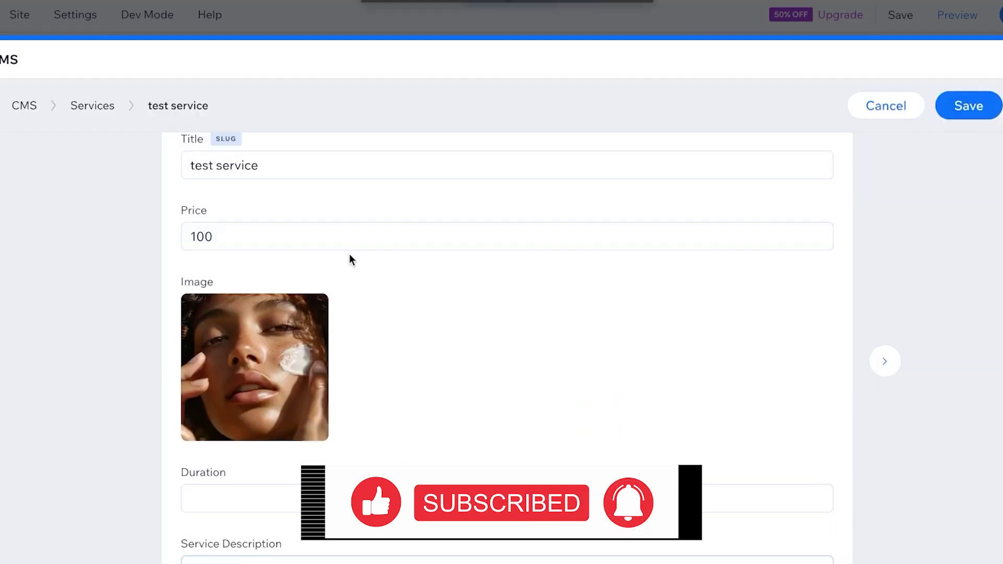
- Set the duration of the "test service" item to "1 hour"
scroll(406, 350, "down", 1)
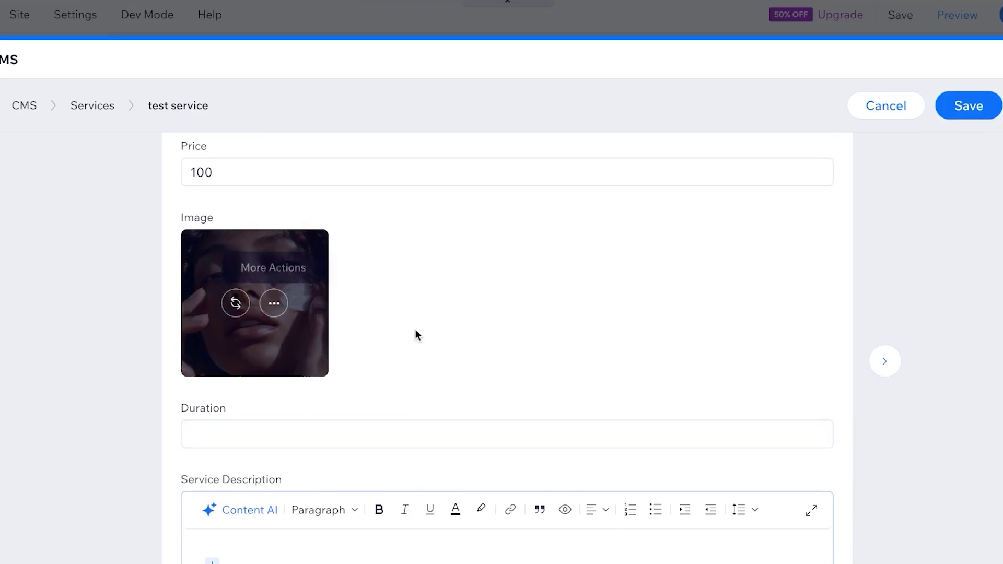
scroll(415, 332, "down", 3)
left_click(366, 295)
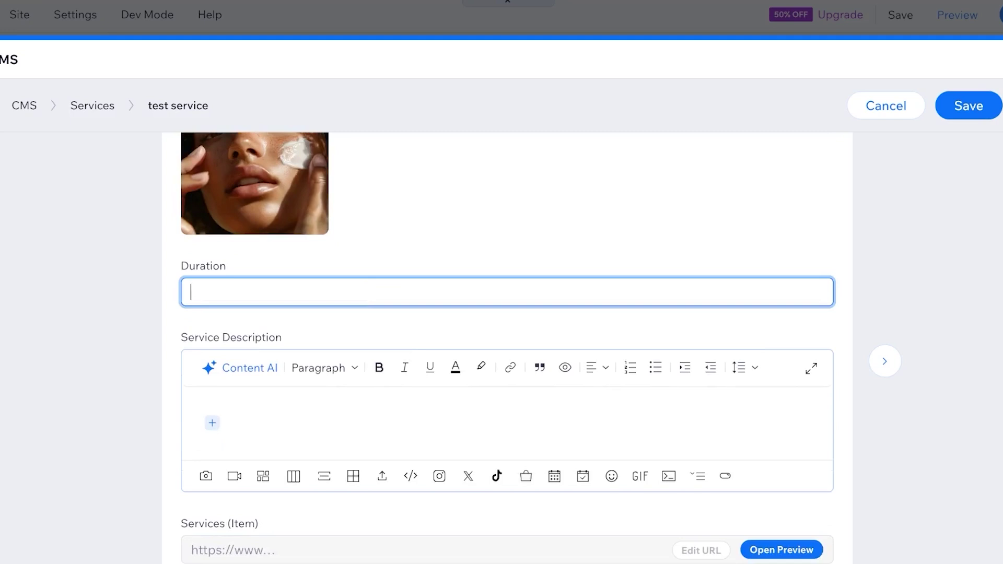
type("1 hour")
- Look at the AI Content Assistant for the service description, close it without generating text, and review the item's fields down to Services (Item)
scroll(334, 400, "down", 1)
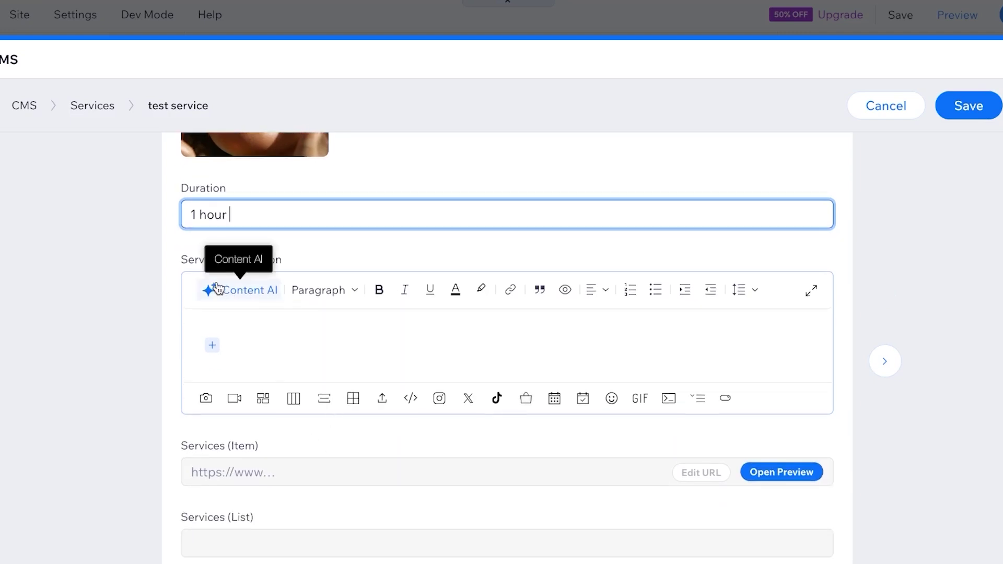
left_click(241, 295)
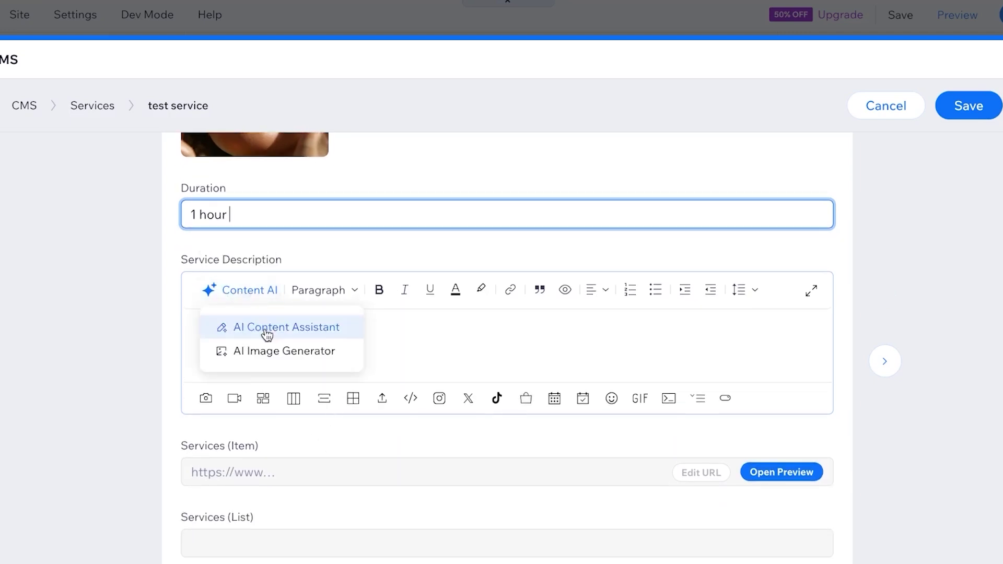
left_click(297, 327)
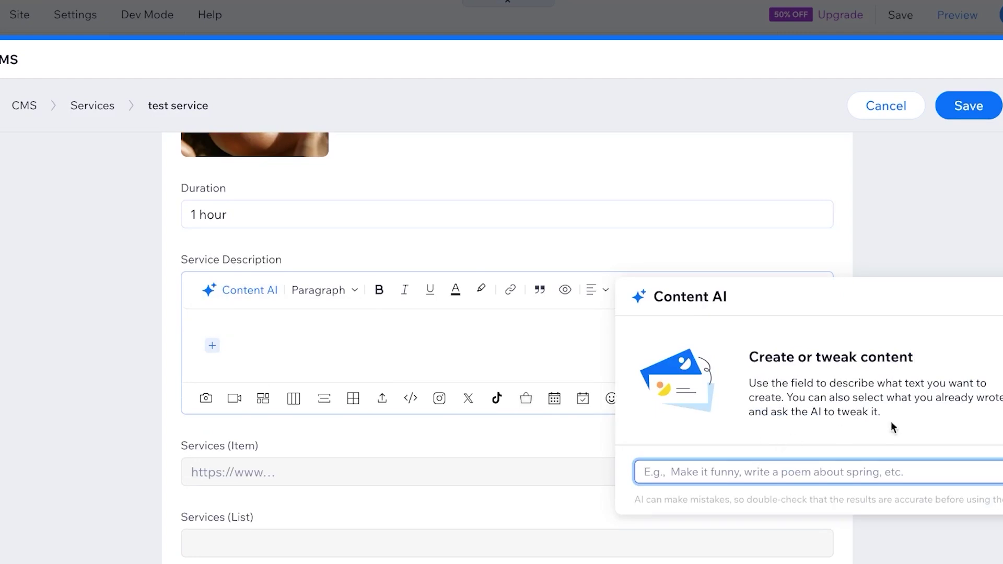
left_click(992, 303)
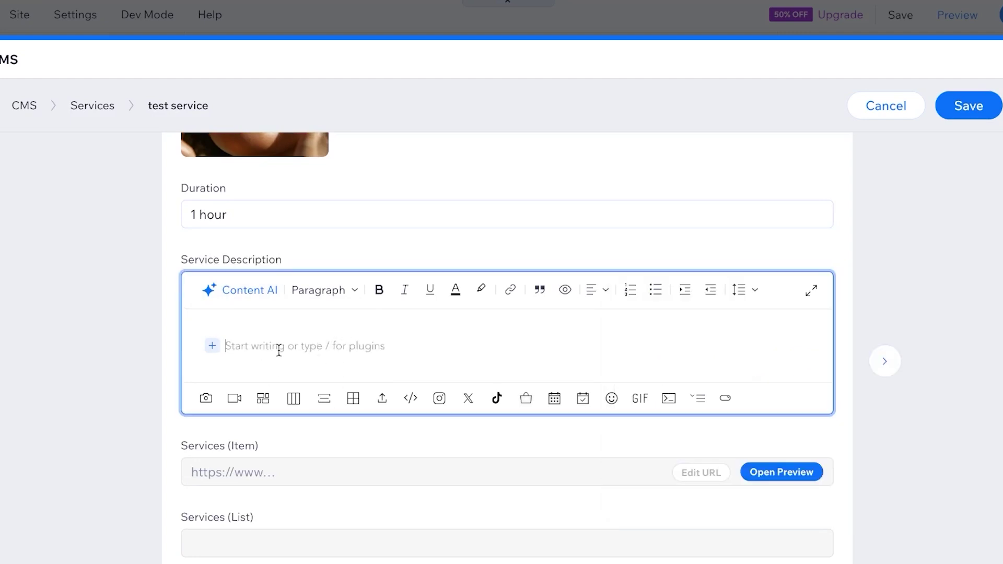
scroll(344, 350, "up", 7)
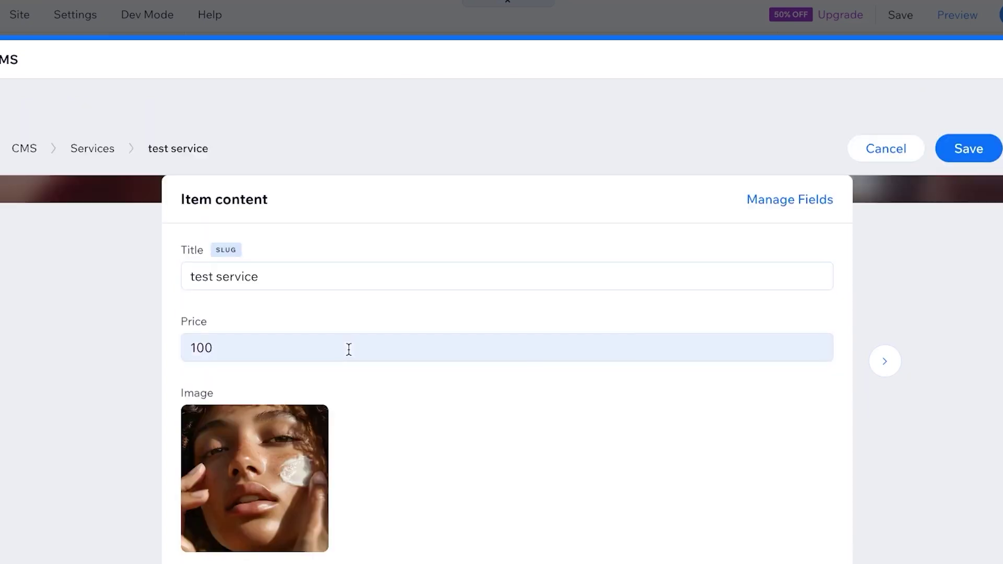
scroll(275, 282, "down", 7)
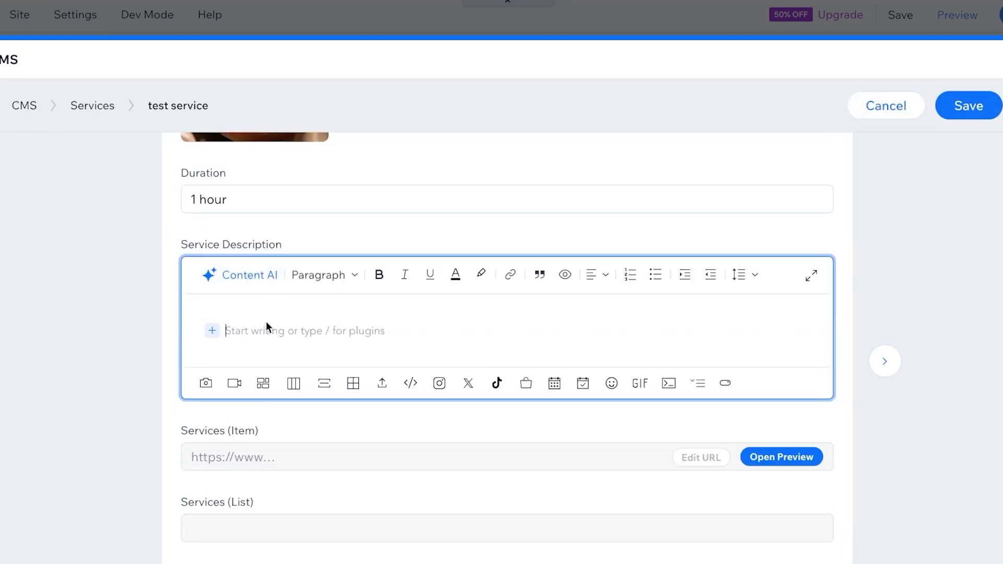
left_click(319, 457)
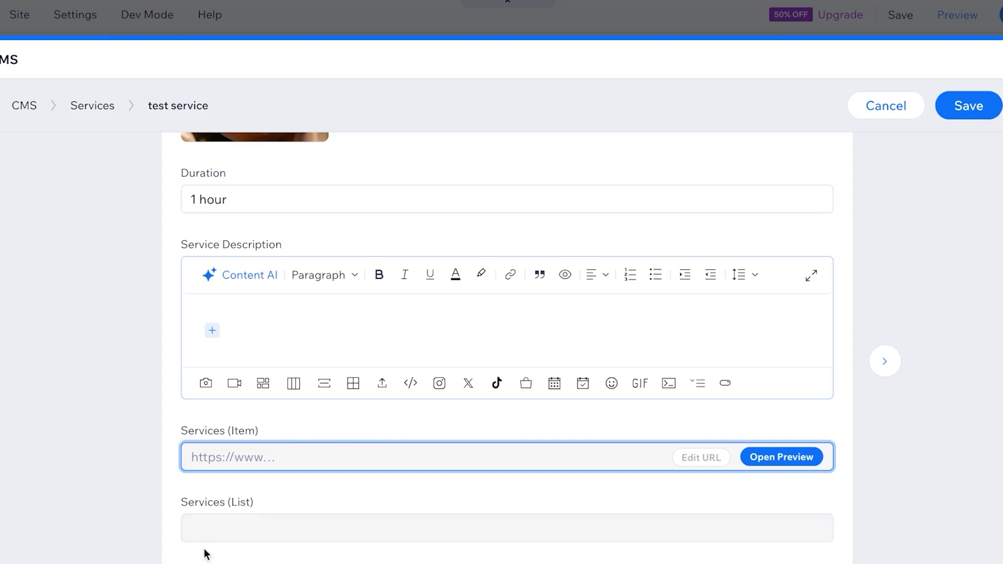
- Add a Date-type field named "Date" to the Services collection and save the "test service" item
mouse_move(190, 524)
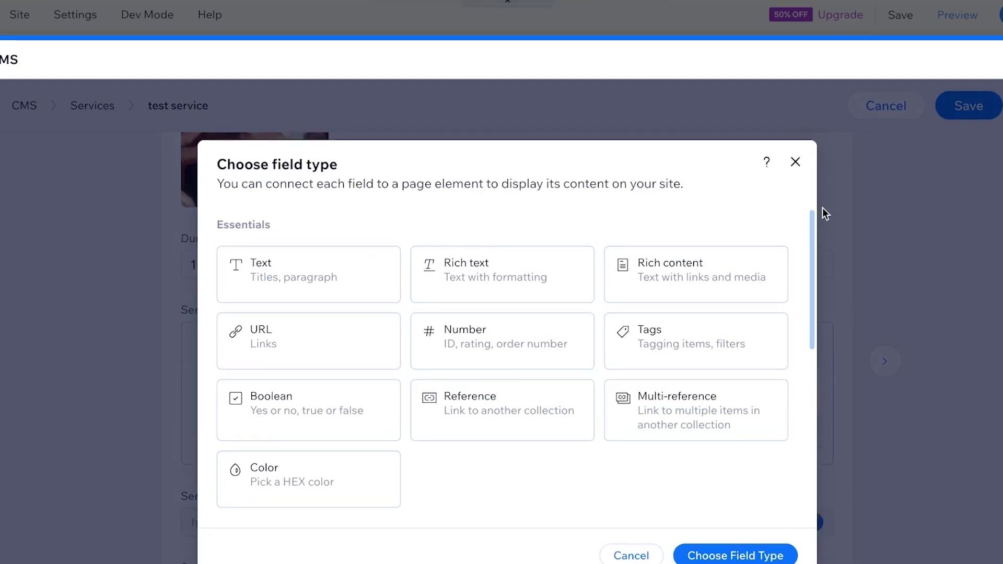
left_click_drag(810, 246, 796, 335)
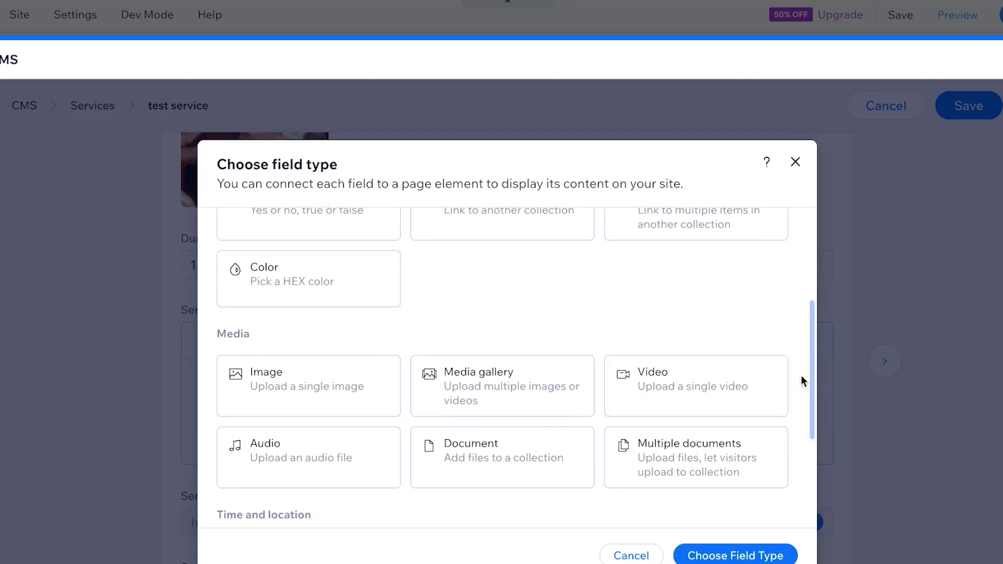
left_click_drag(811, 366, 802, 475)
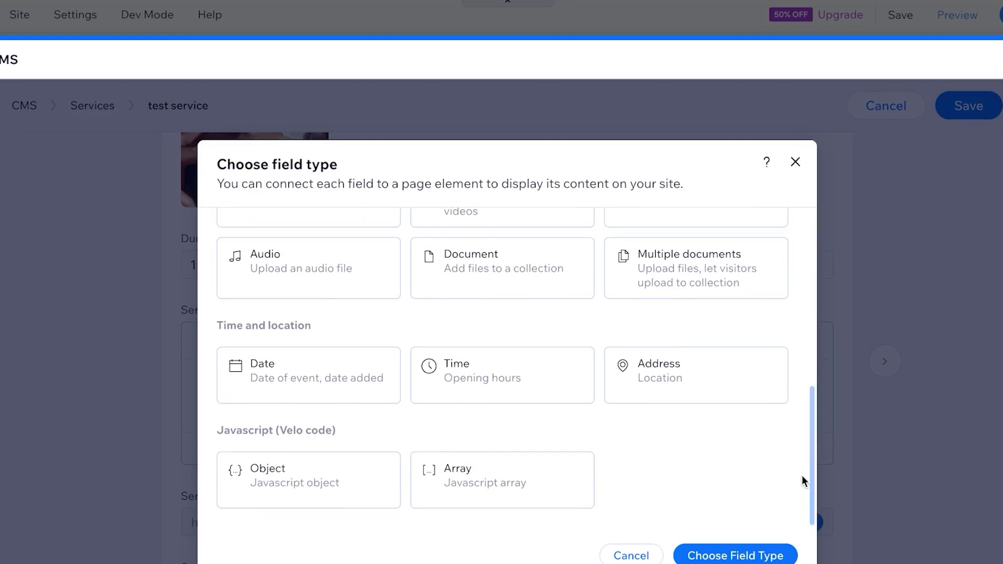
left_click(278, 393)
left_click(733, 555)
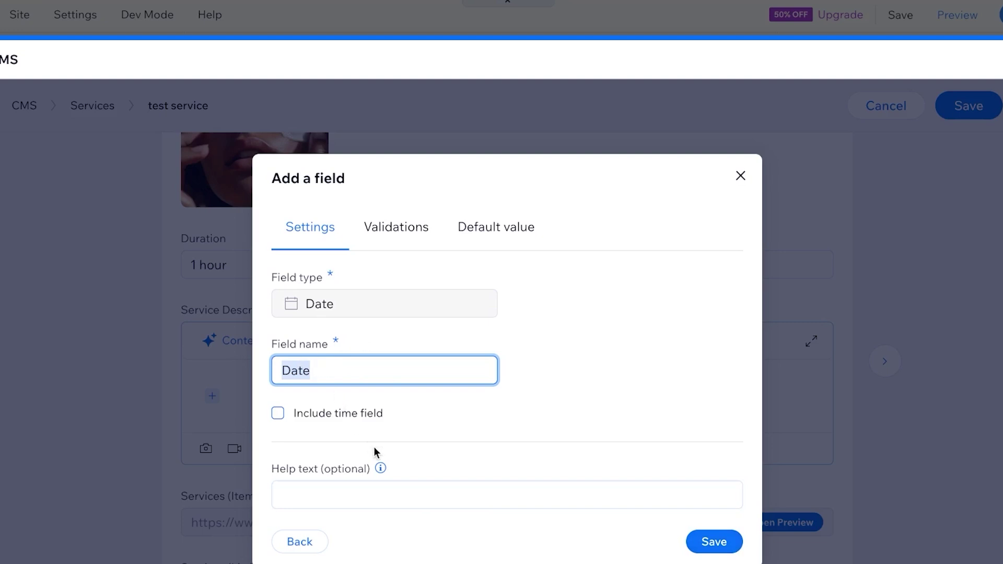
double_click(339, 303)
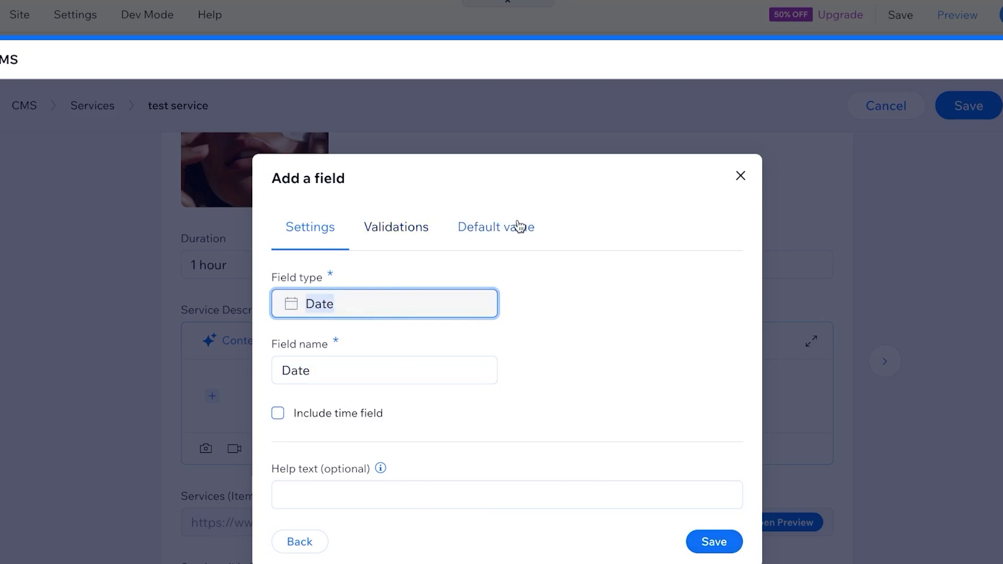
left_click(719, 542)
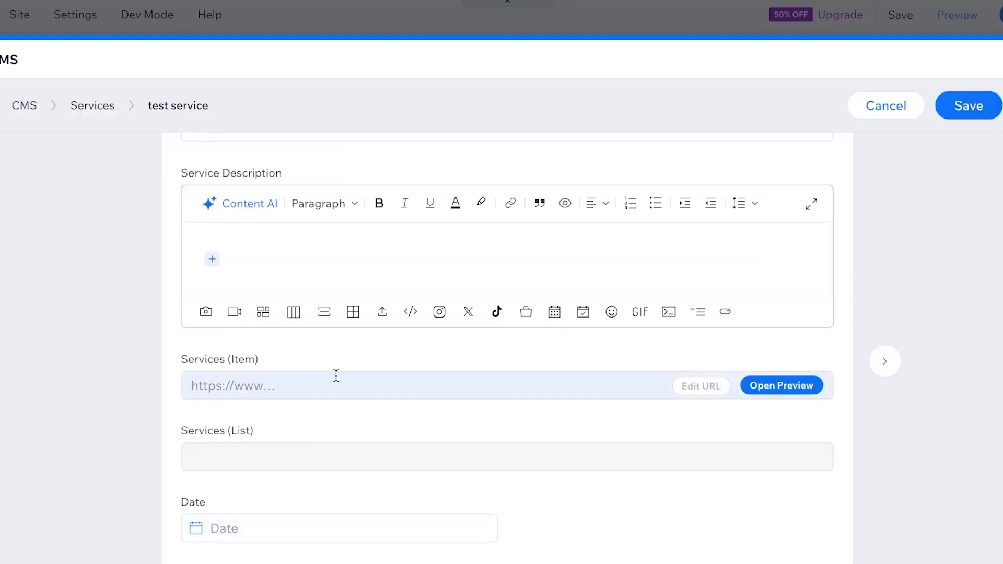
scroll(443, 357, "up", 10)
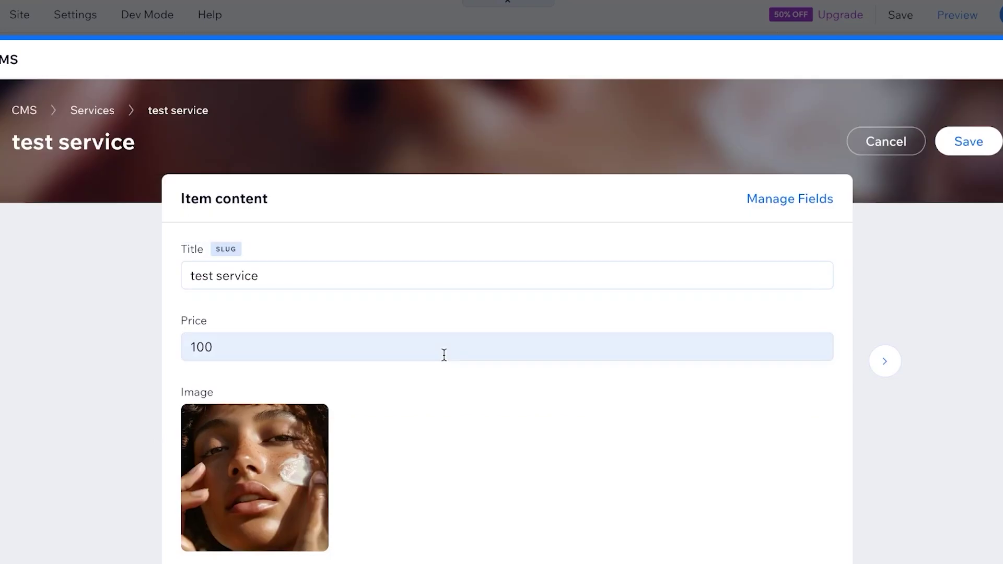
left_click(968, 142)
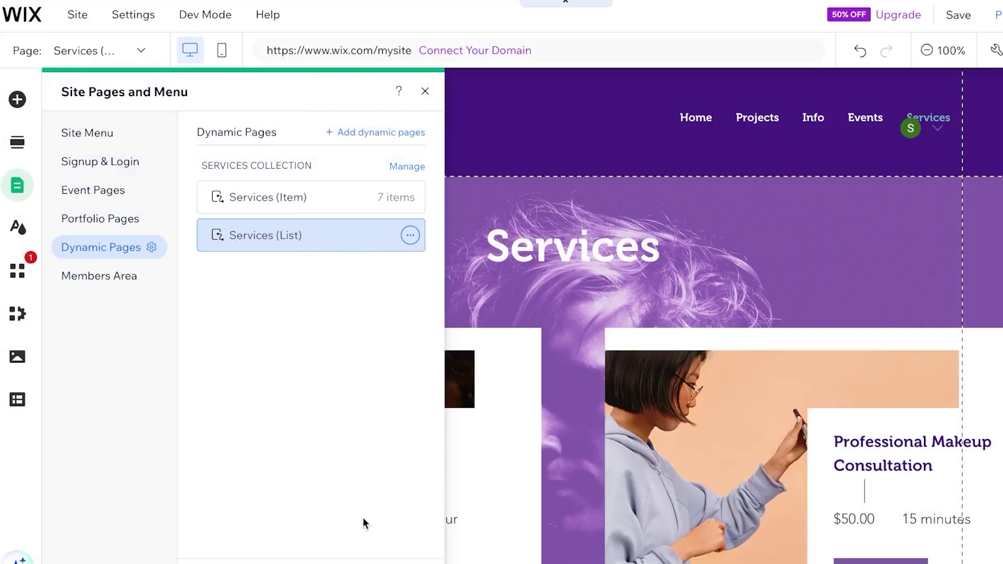
- Add a blank dynamic page for the Services collection to the site
left_click(375, 133)
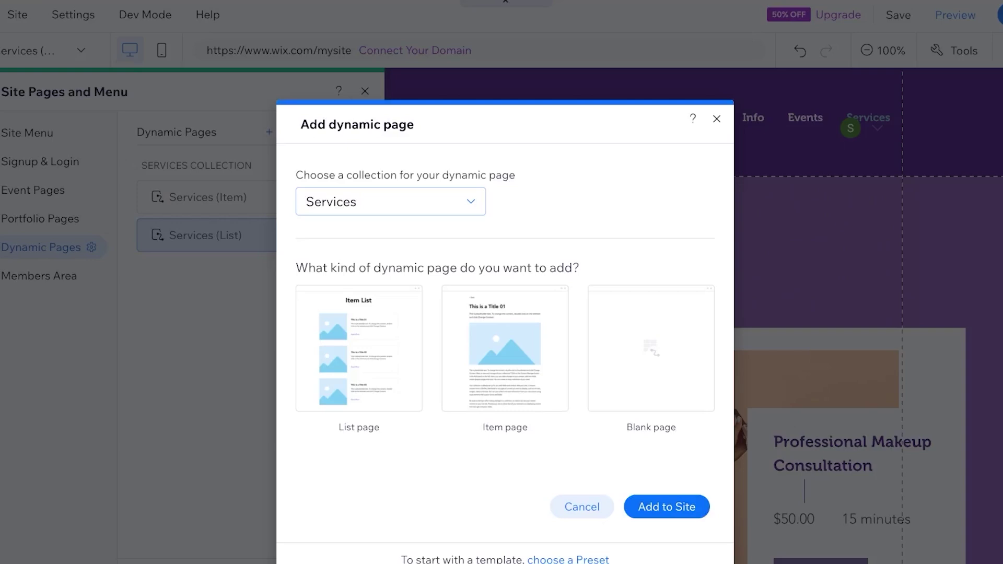
left_click(469, 202)
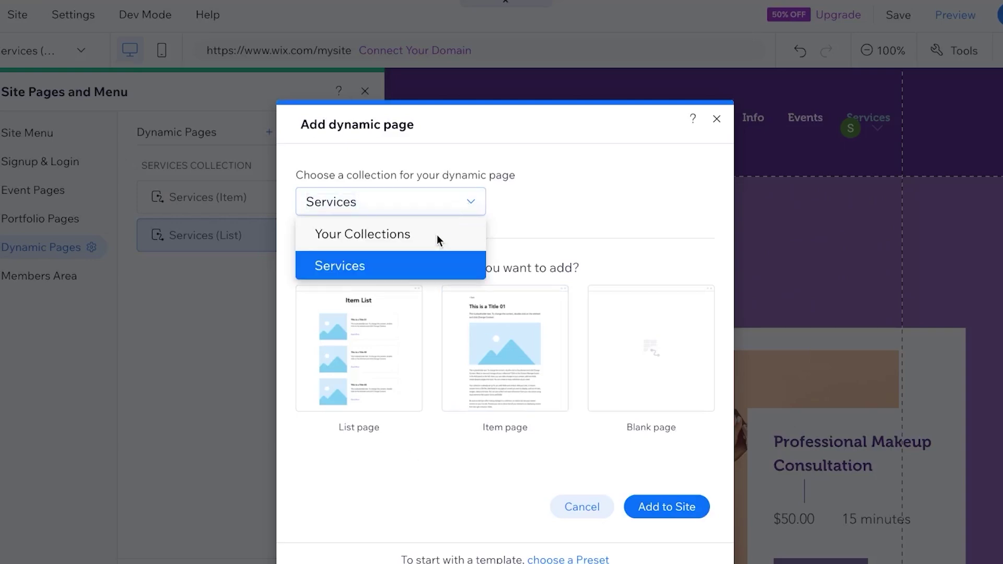
left_click(496, 396)
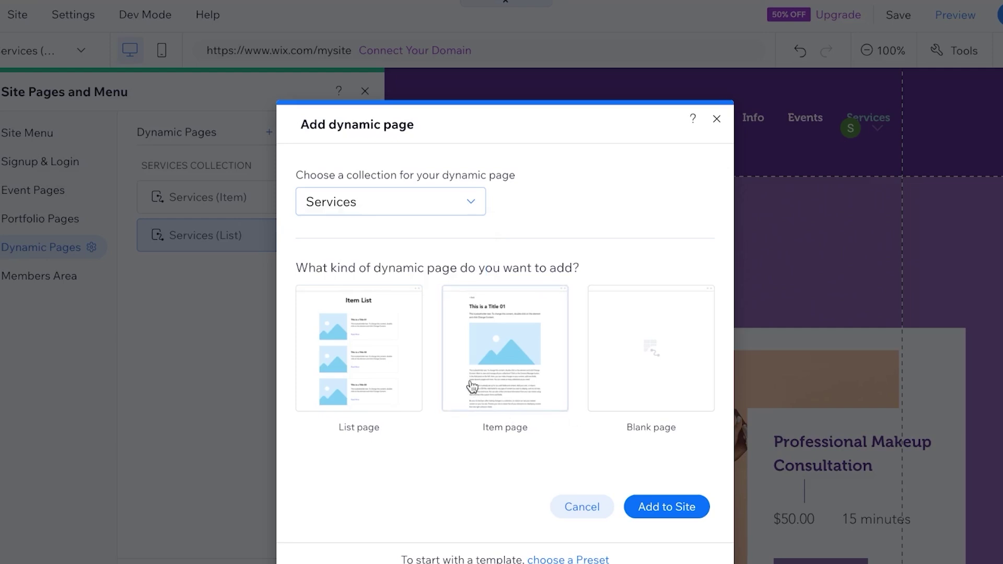
left_click(666, 360)
left_click(673, 505)
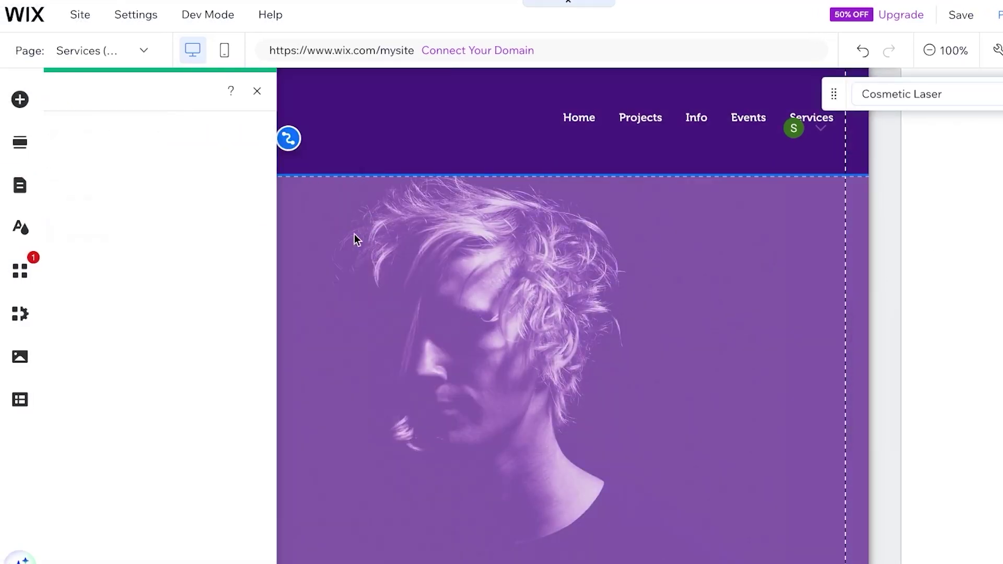
scroll(546, 264, "down", 1)
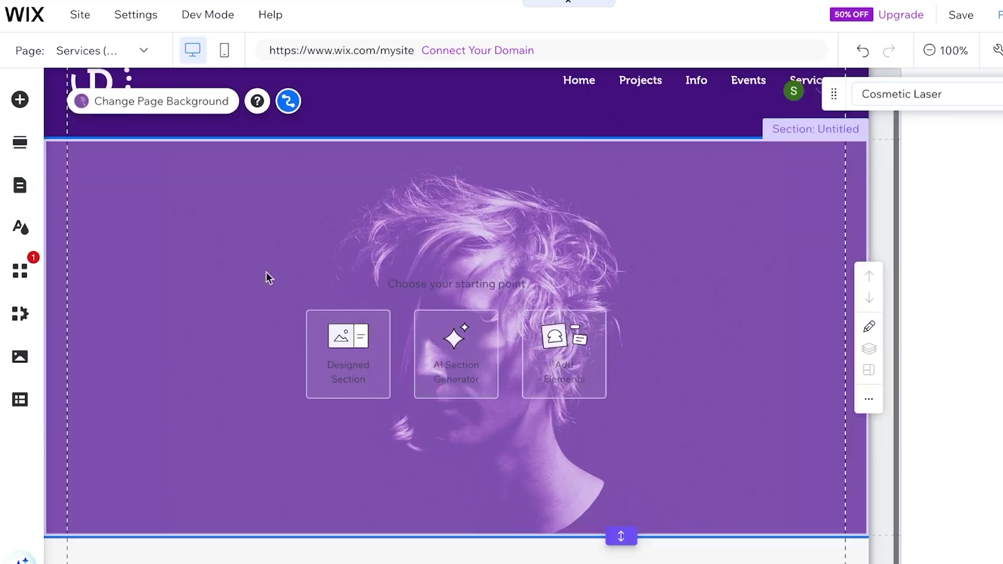
- Open the management of page connections from the CMS for the new blank page
left_click(20, 400)
scroll(347, 406, "down", 2)
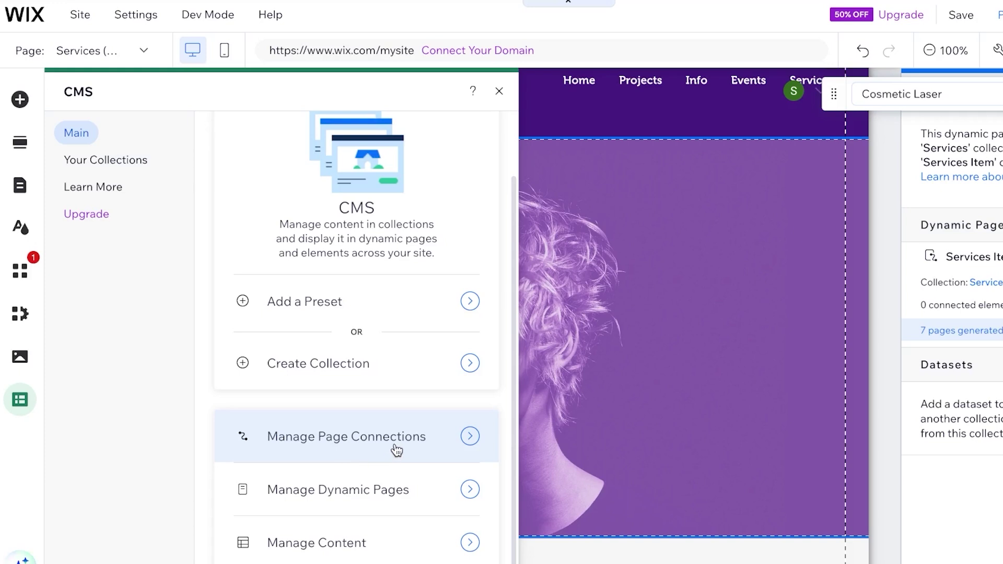
left_click(469, 437)
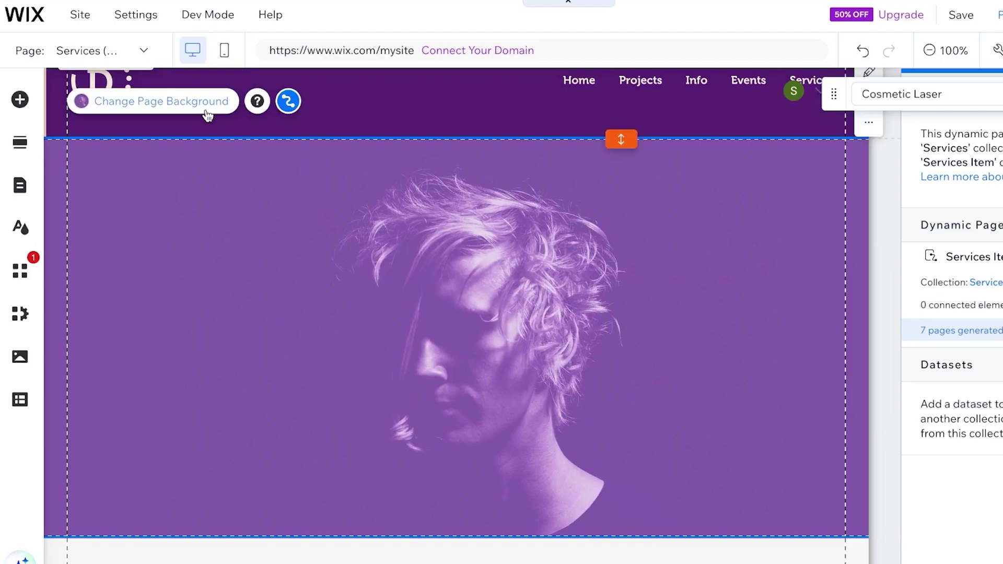
- Open the CMS elements available for the page, browse the Image, Menu & Anchor, Embed Code and Gallery categories, and close the element list
left_click(22, 405)
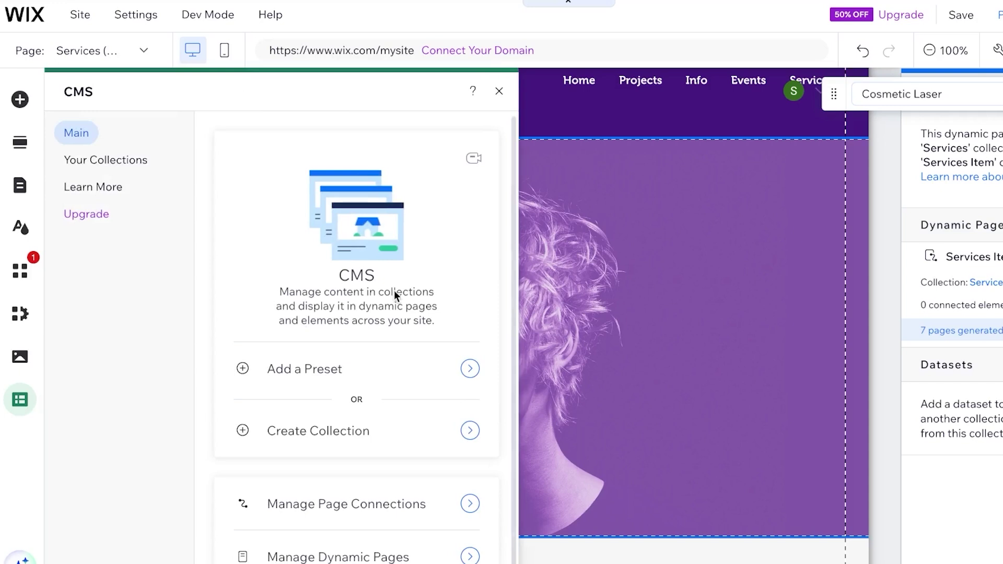
scroll(394, 291, "down", 2)
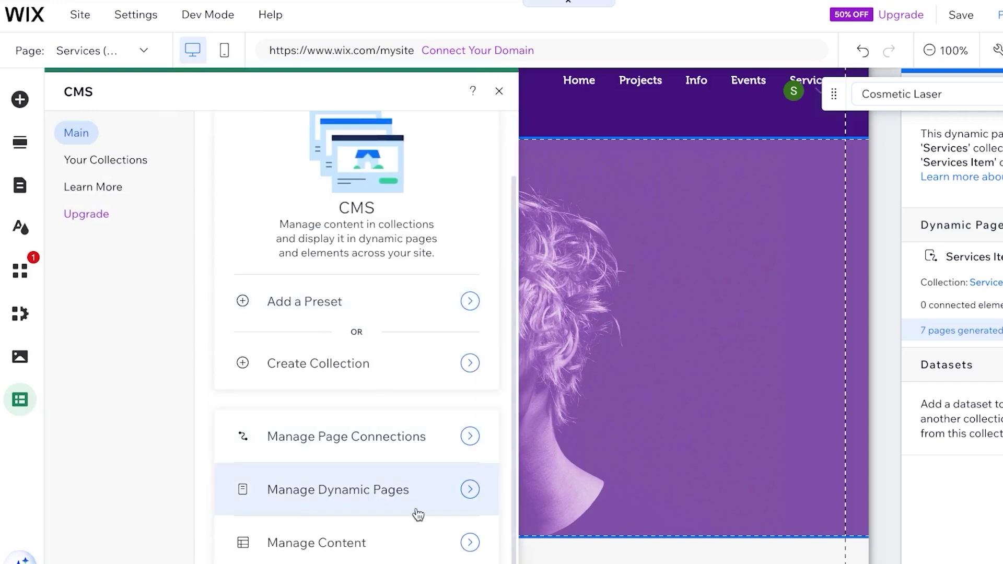
left_click(334, 563)
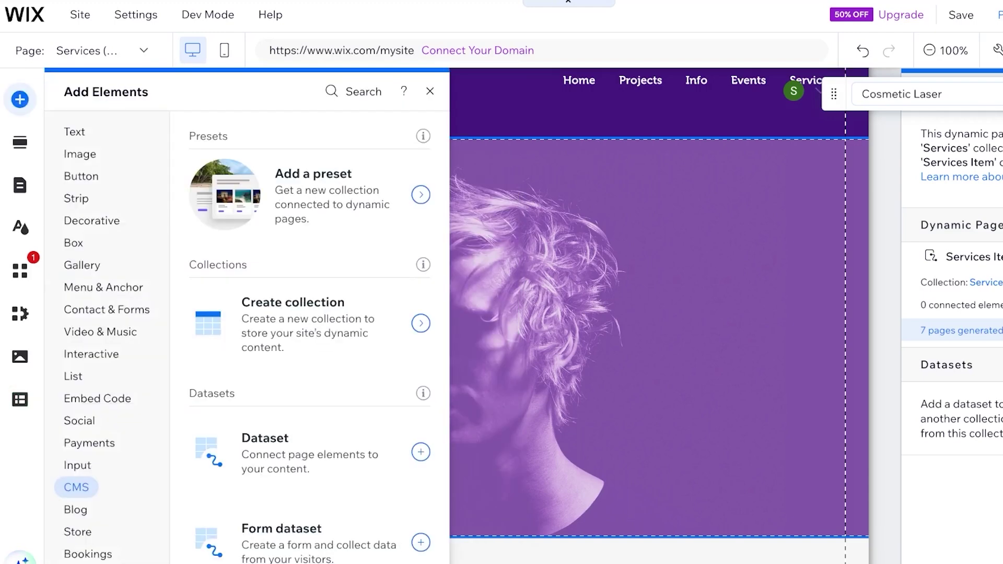
scroll(369, 391, "down", 2)
left_click(82, 154)
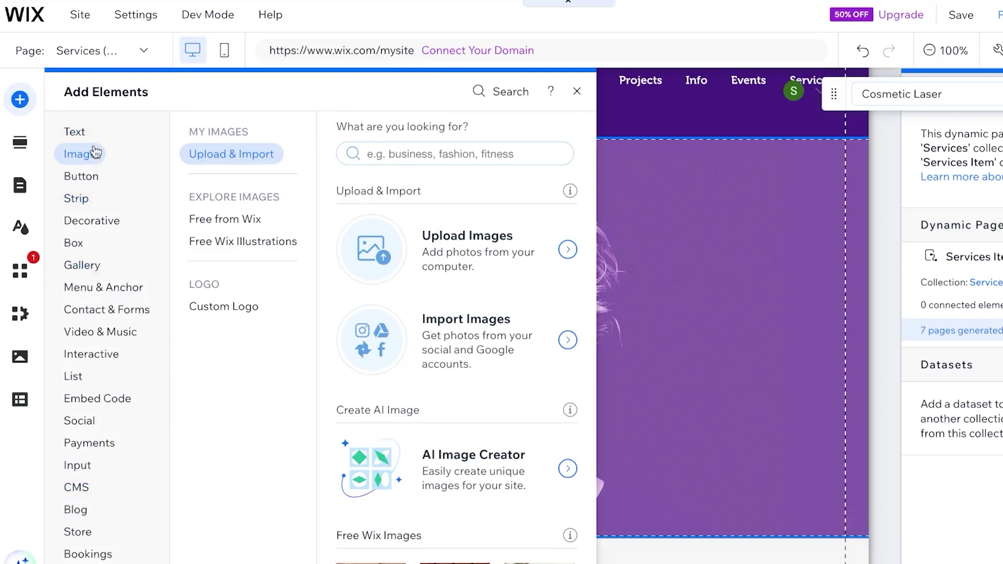
left_click(107, 291)
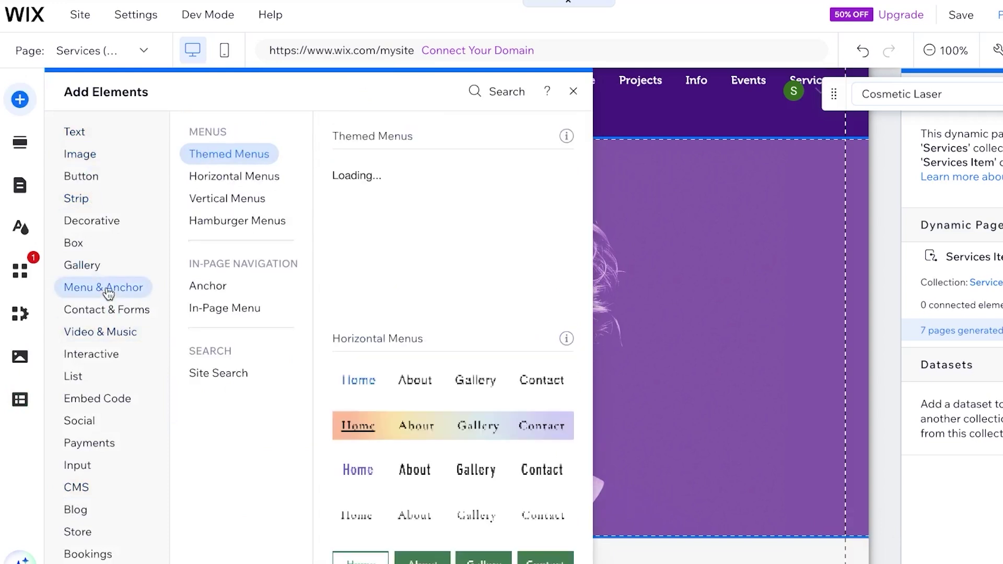
left_click(89, 443)
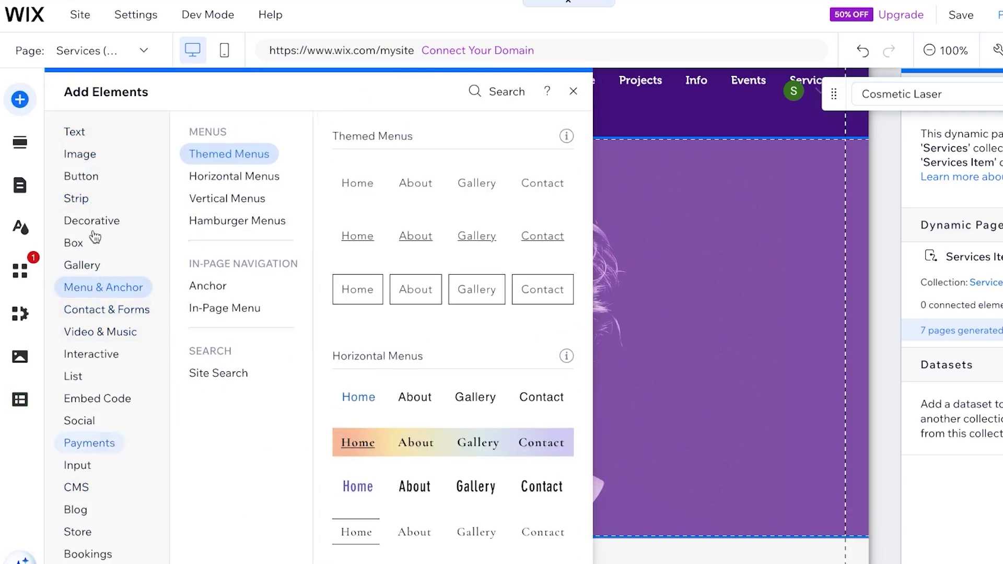
left_click(97, 399)
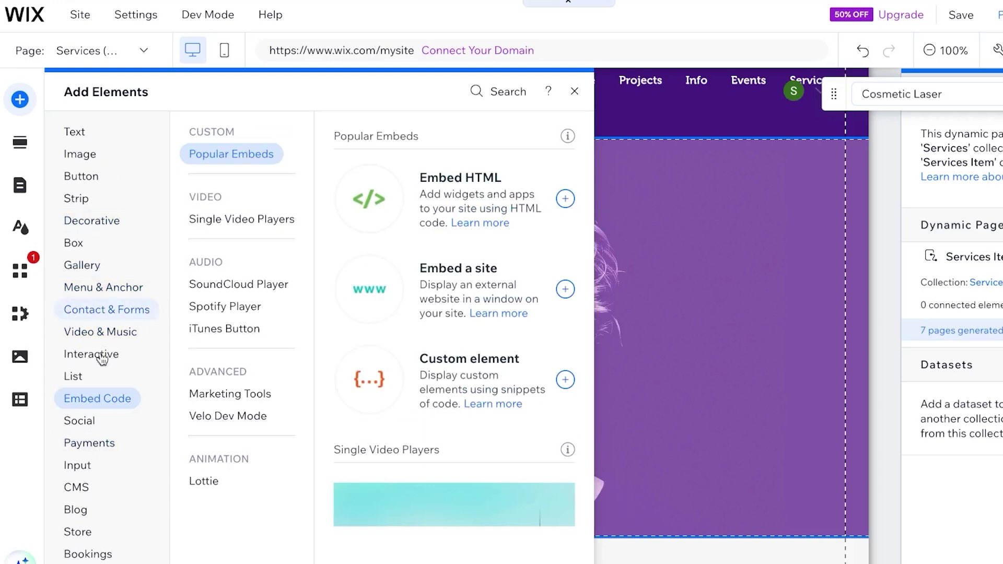
left_click(82, 266)
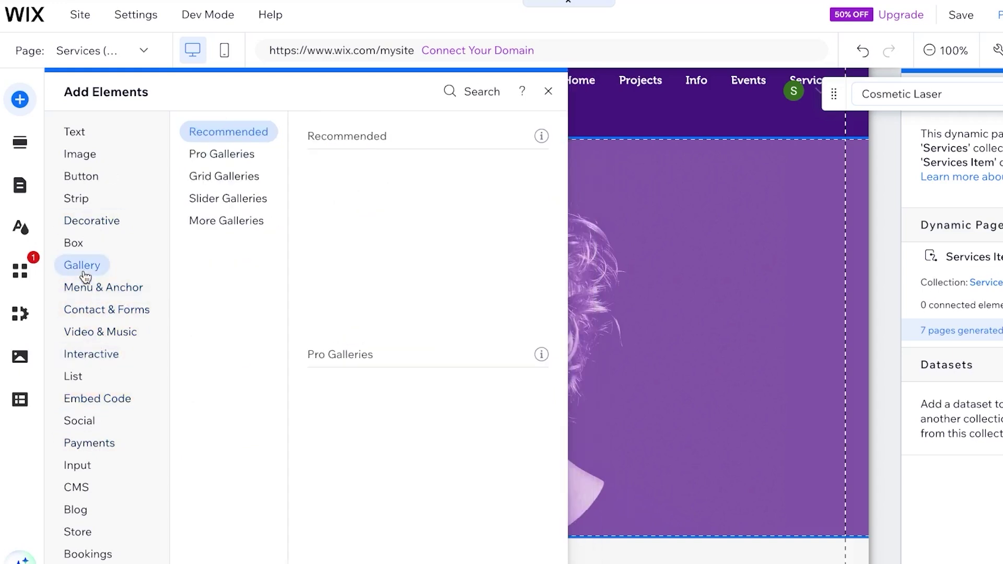
left_click(97, 401)
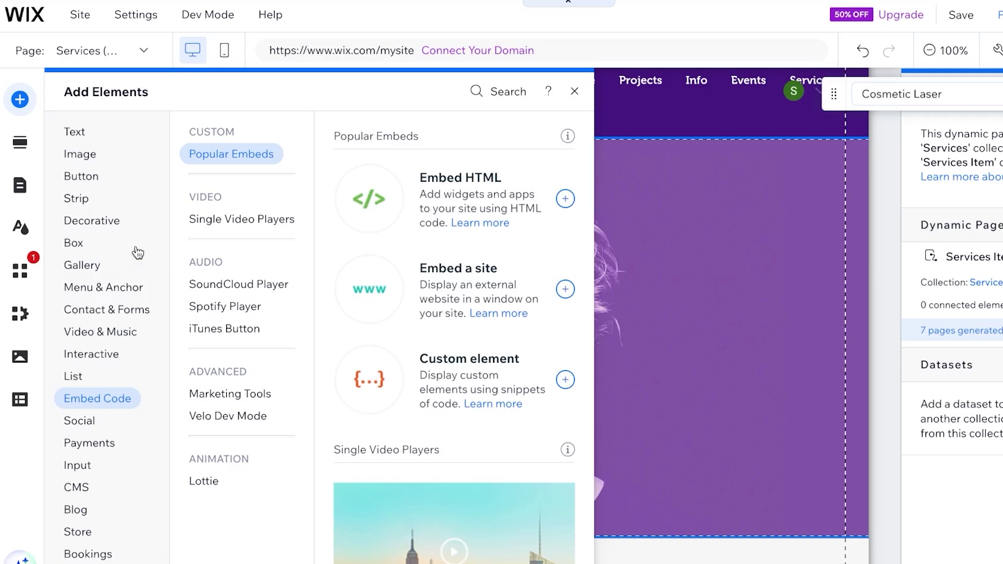
left_click(574, 94)
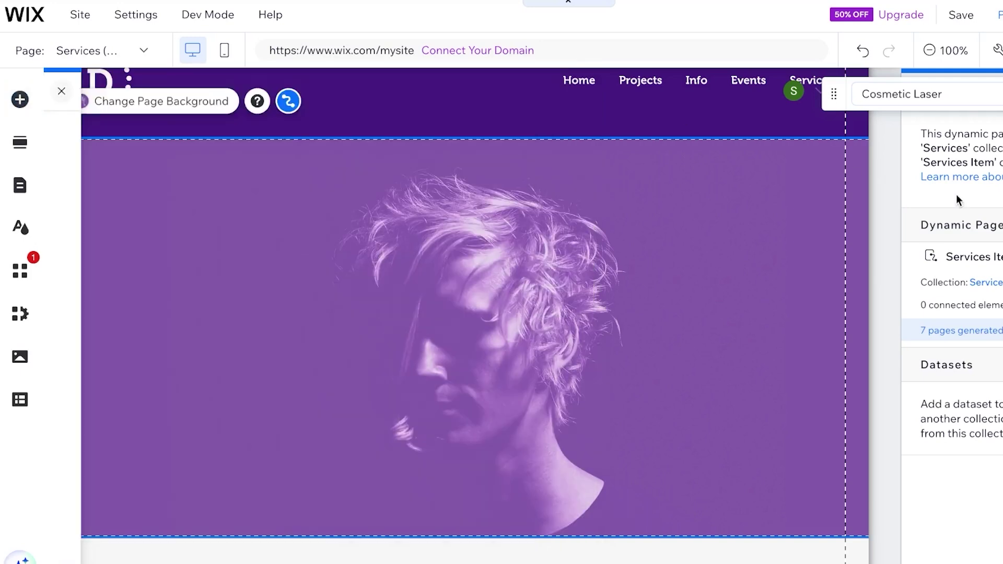
- Review the options for creating a new collection in the collection manager, dismiss them, and open the Services collection
left_click(20, 399)
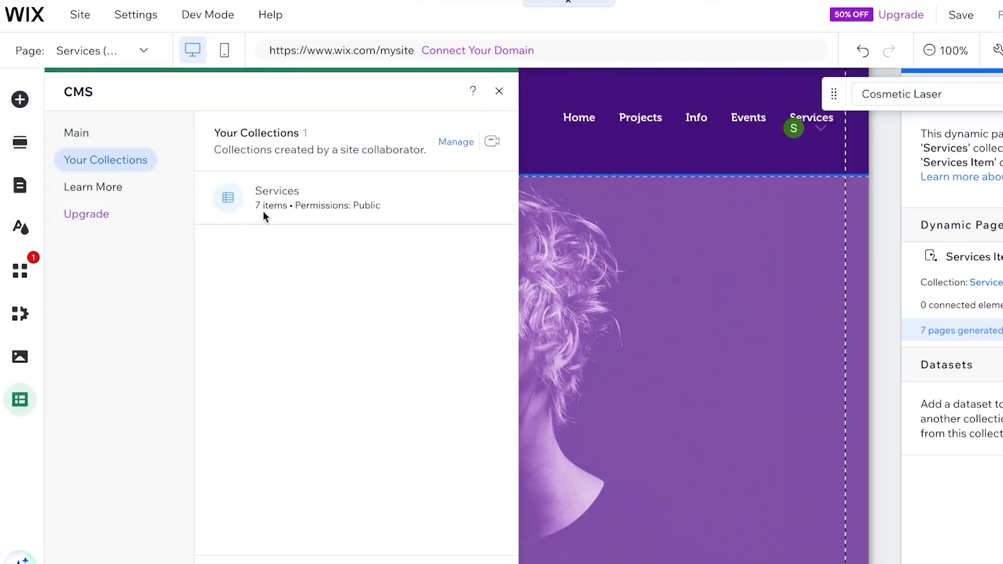
left_click(454, 141)
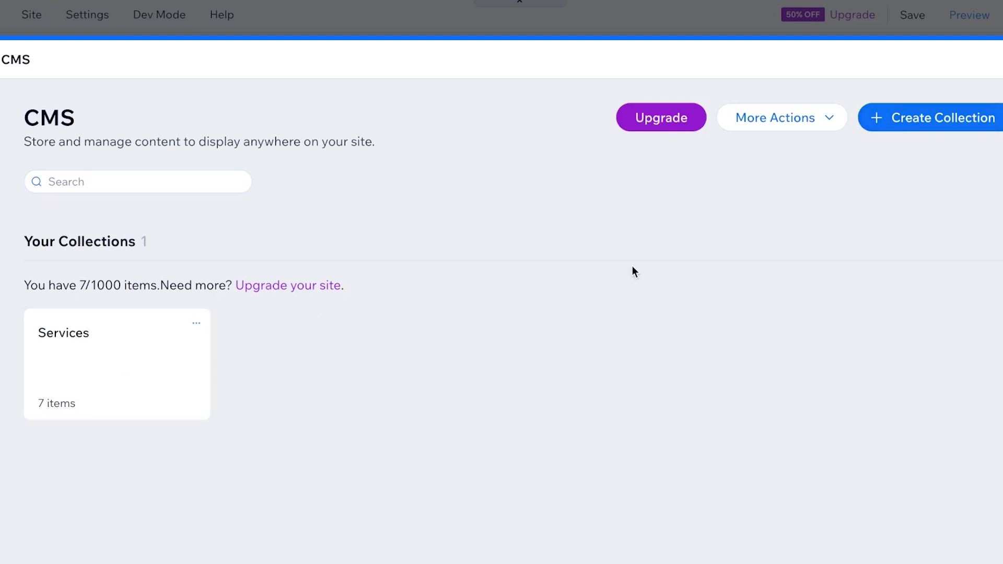
left_click(941, 123)
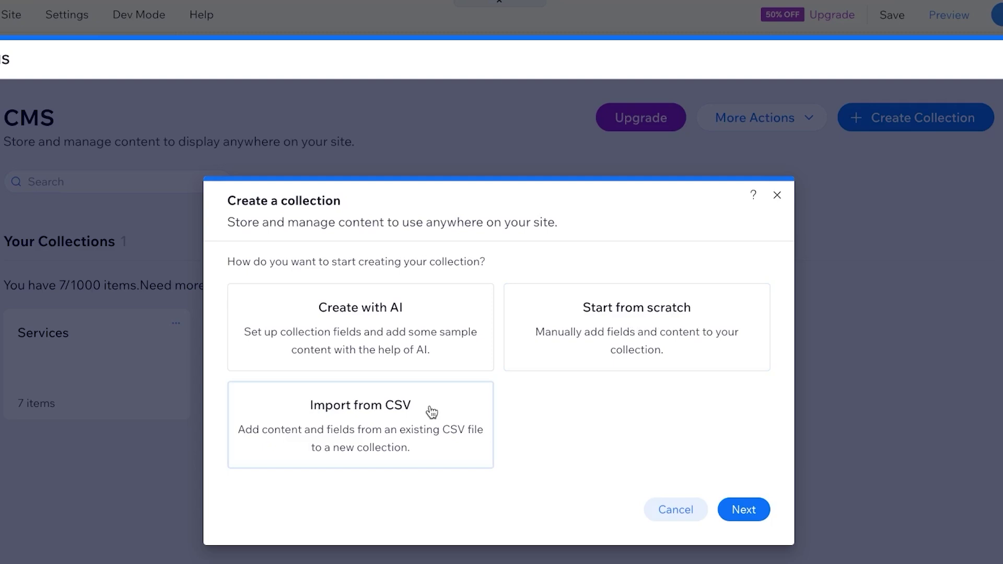
left_click(777, 195)
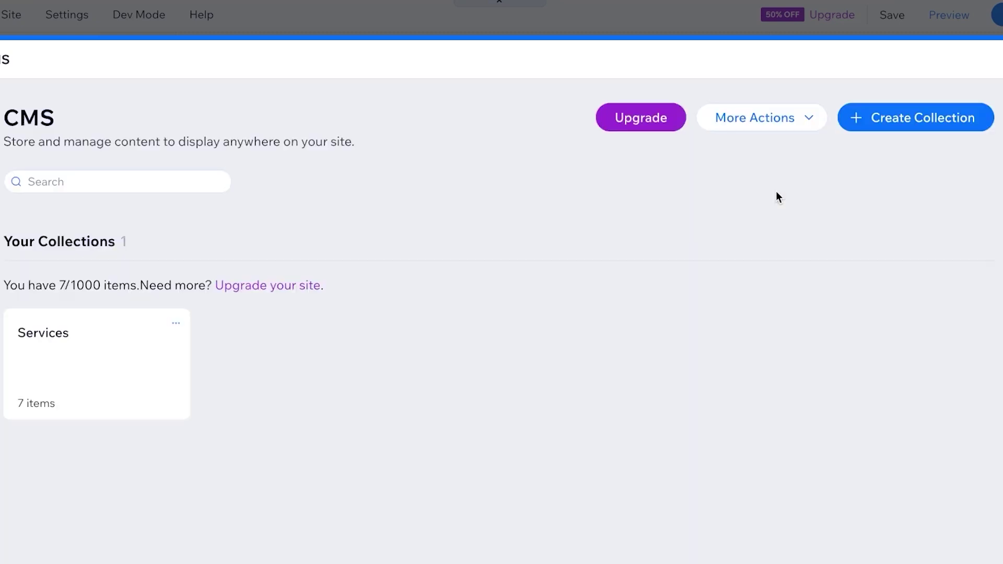
left_click(96, 377)
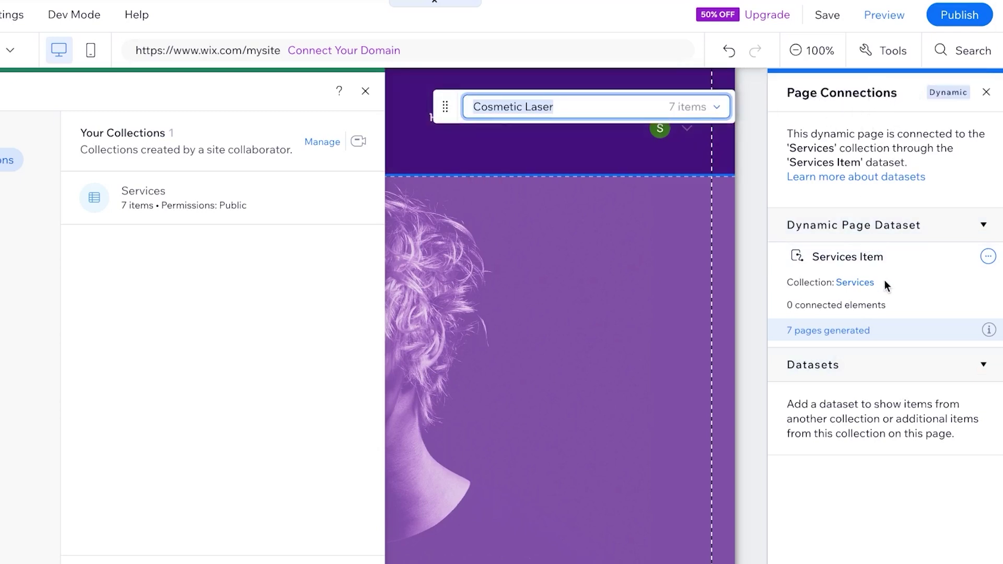
- Examine the Datasets section of the page connections and its note on adding a dataset to the page
left_click(908, 369)
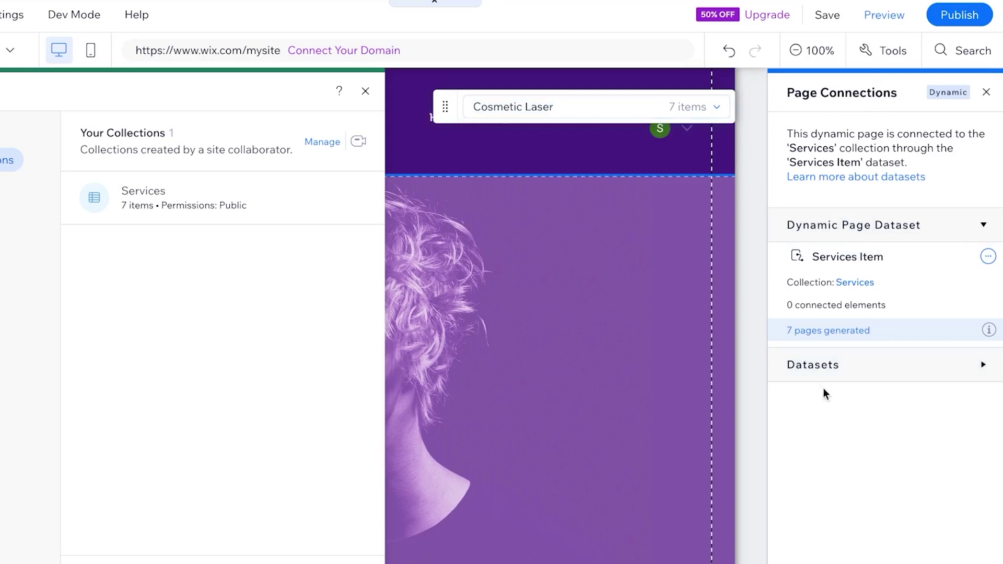
left_click(876, 372)
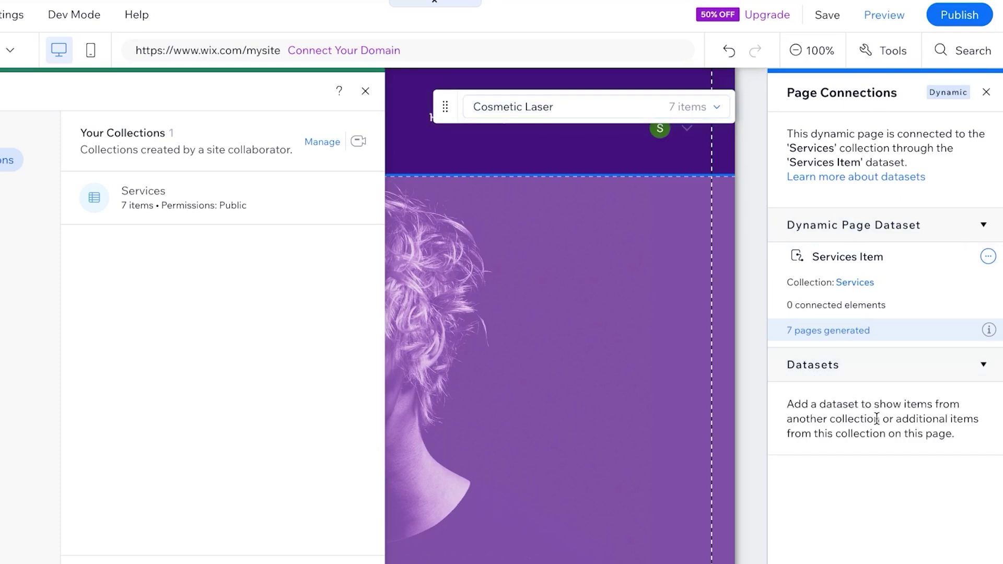
left_click_drag(787, 404, 988, 452)
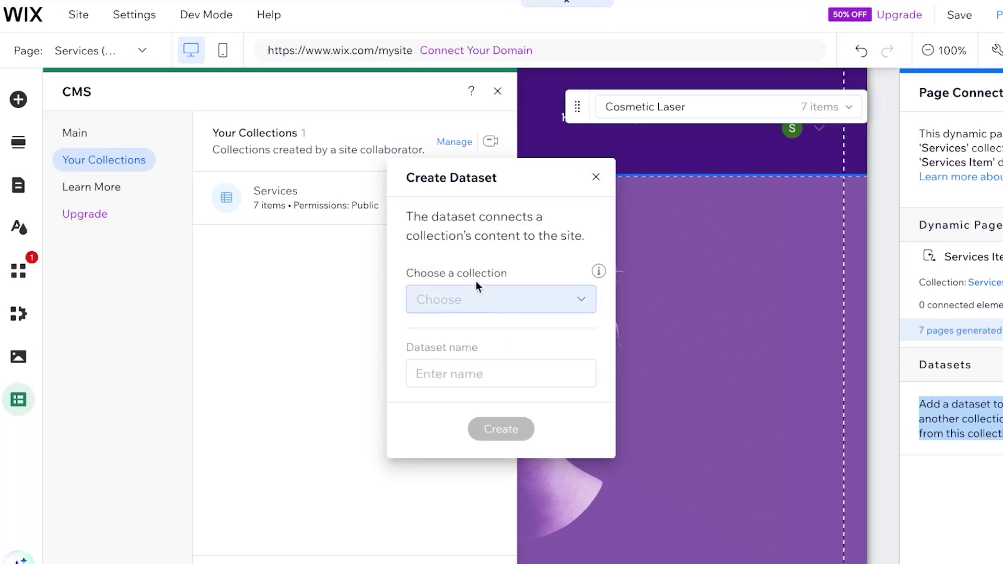
- Review which collections can be chosen for a new dataset and dismiss the dataset creation
left_click(470, 297)
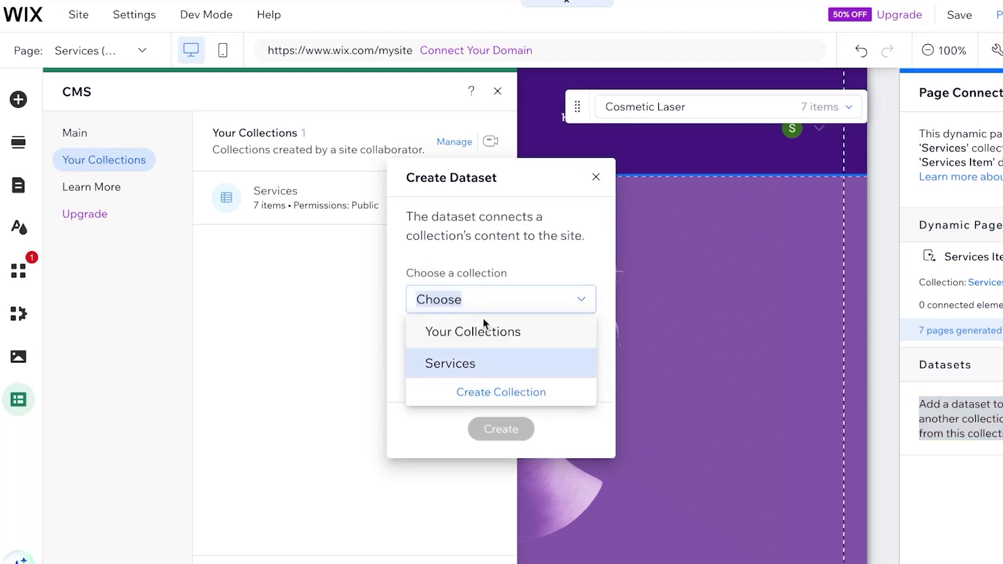
left_click(464, 405)
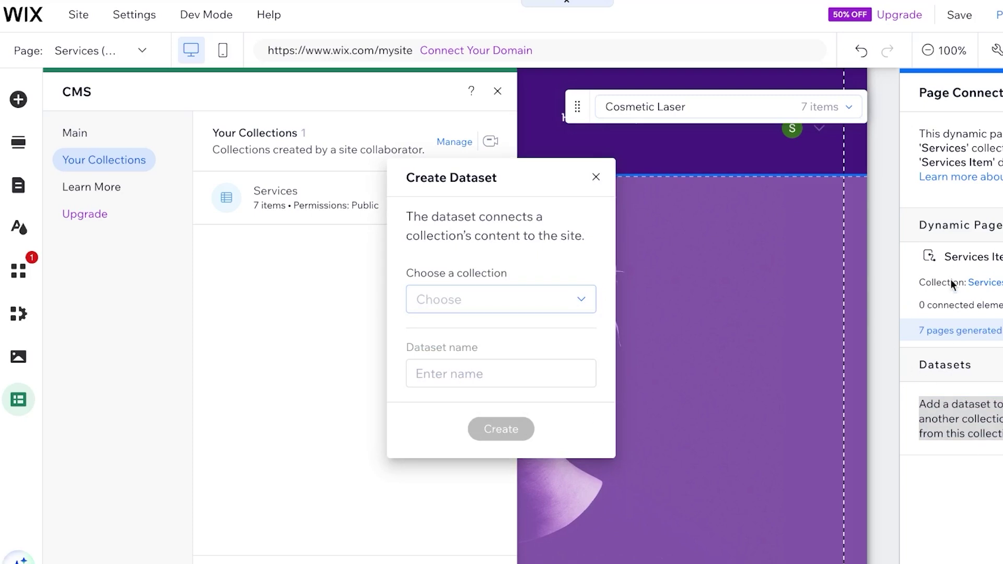
left_click(596, 178)
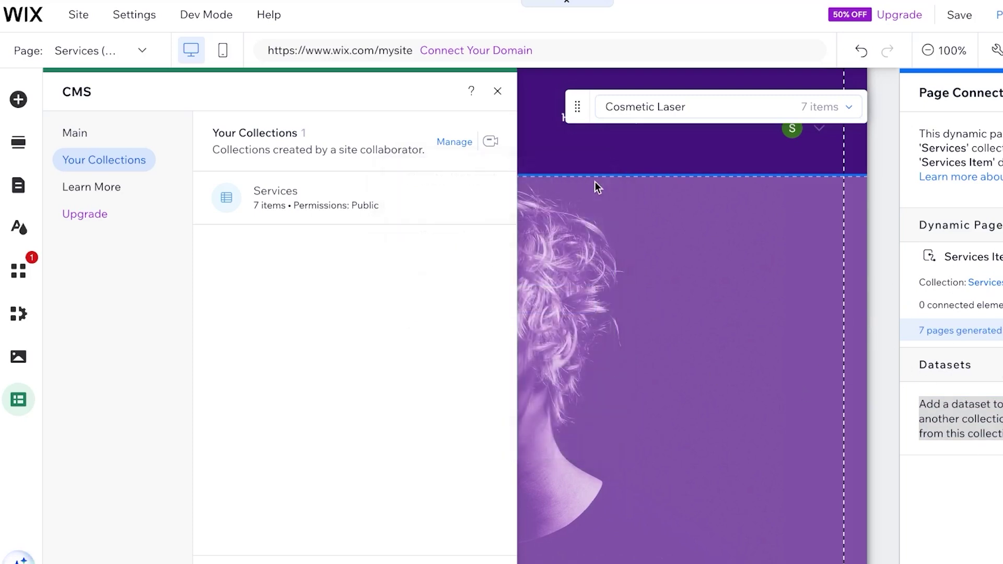
- Close the list of collections and reopen the CMS on its main overview
left_click(497, 94)
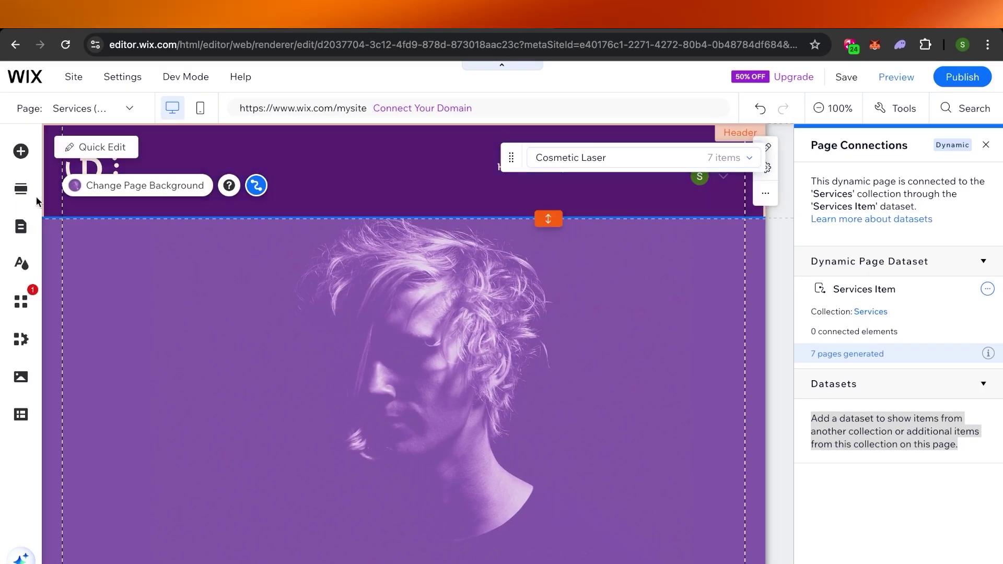
left_click(21, 414)
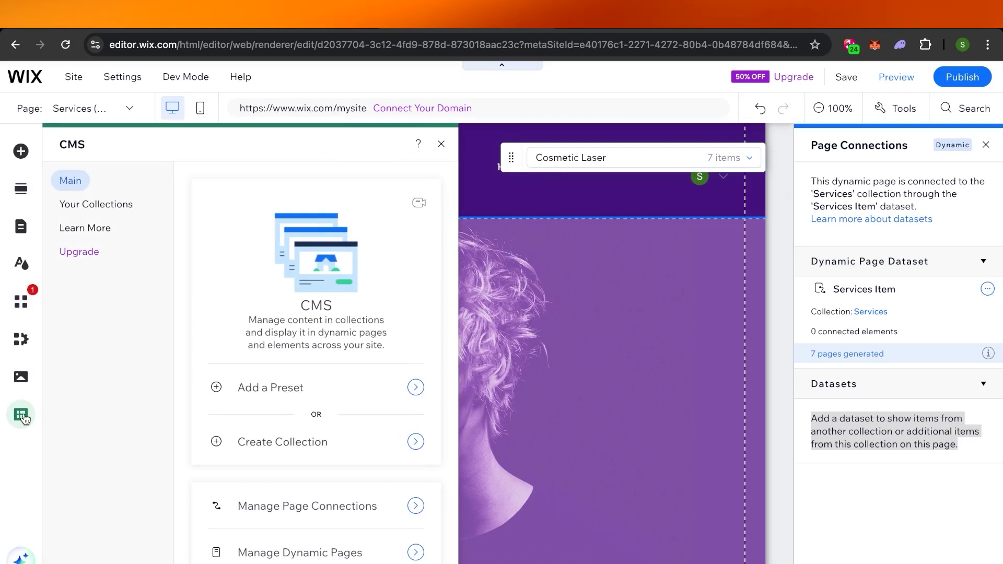